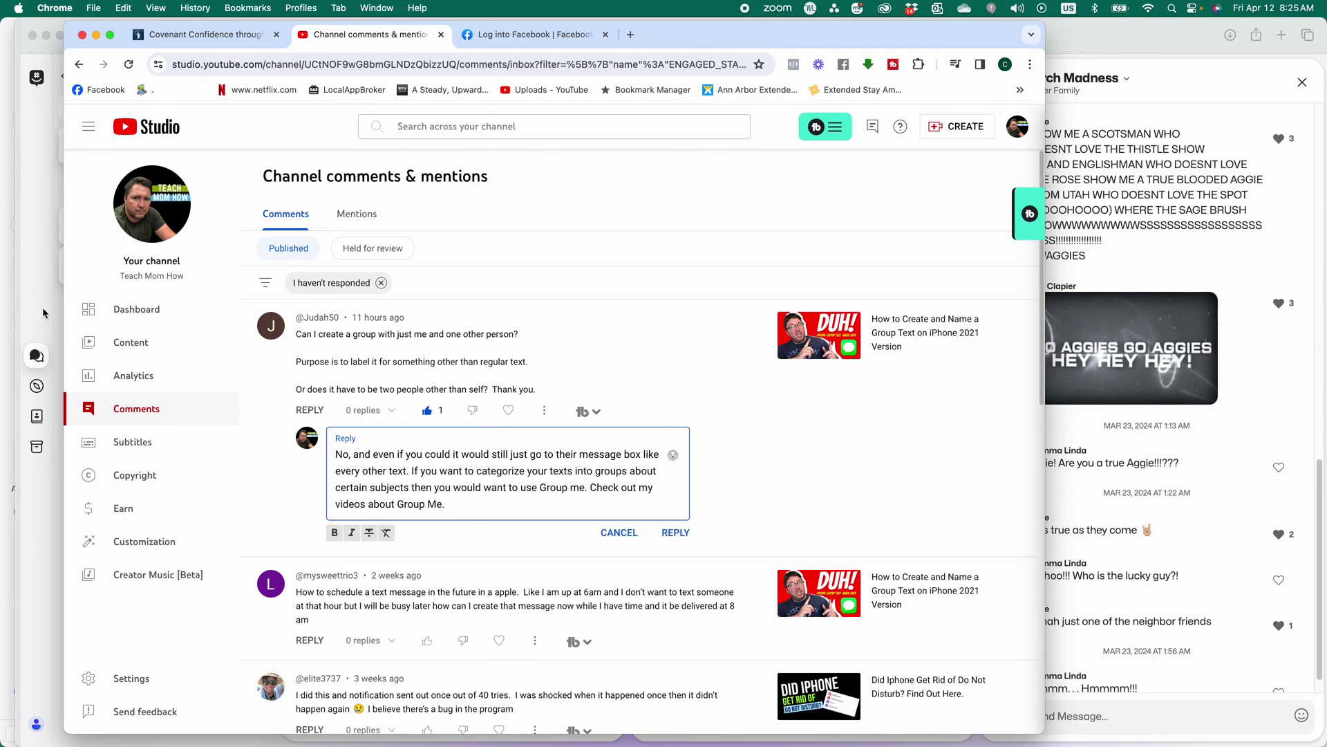
Switch to GroupMe in Safari and create a new group named Home Solar from the chats list
key(super+Tab)
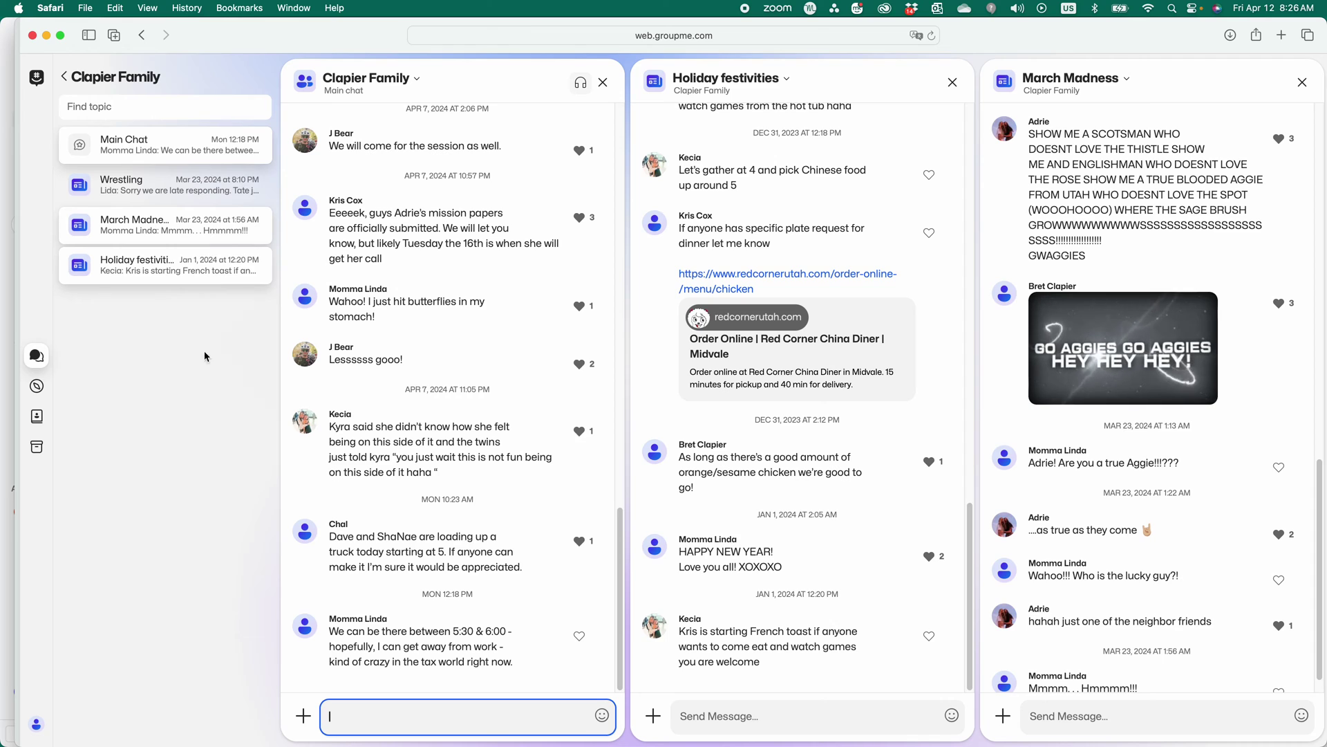
click(65, 79)
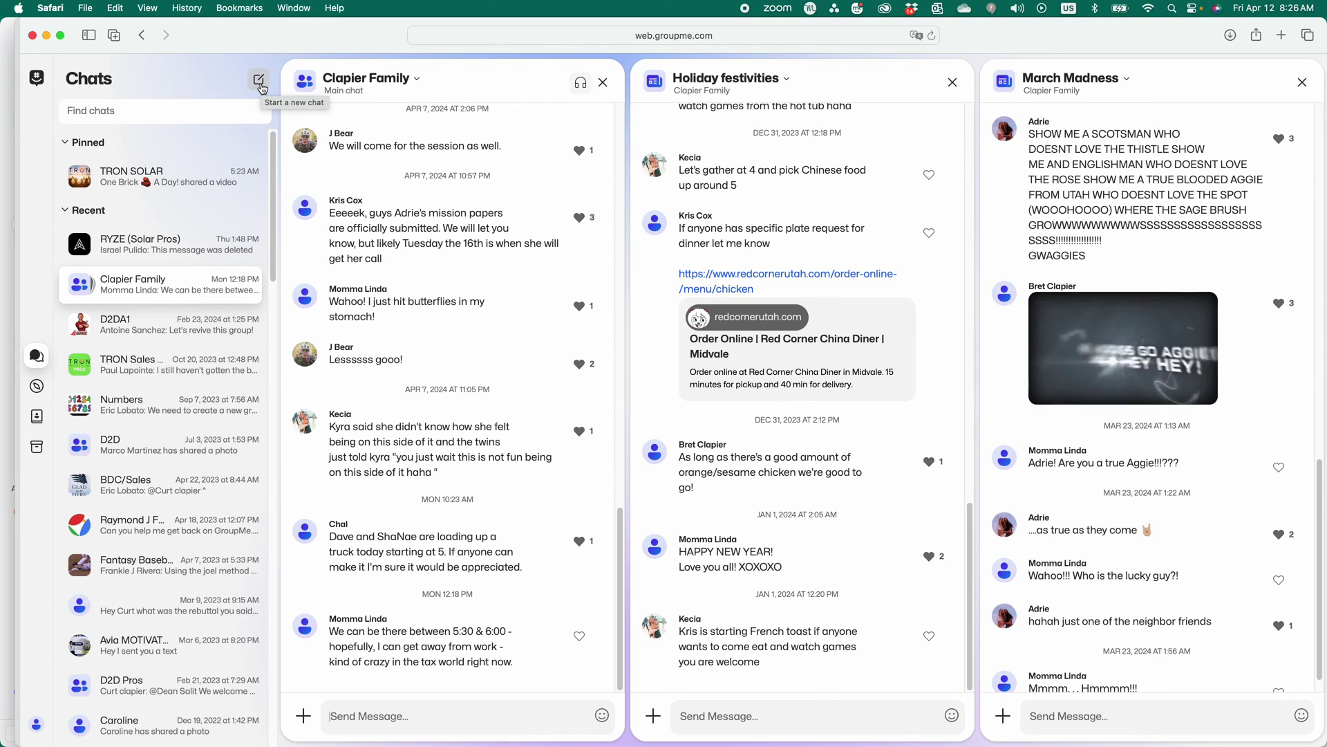
click(260, 82)
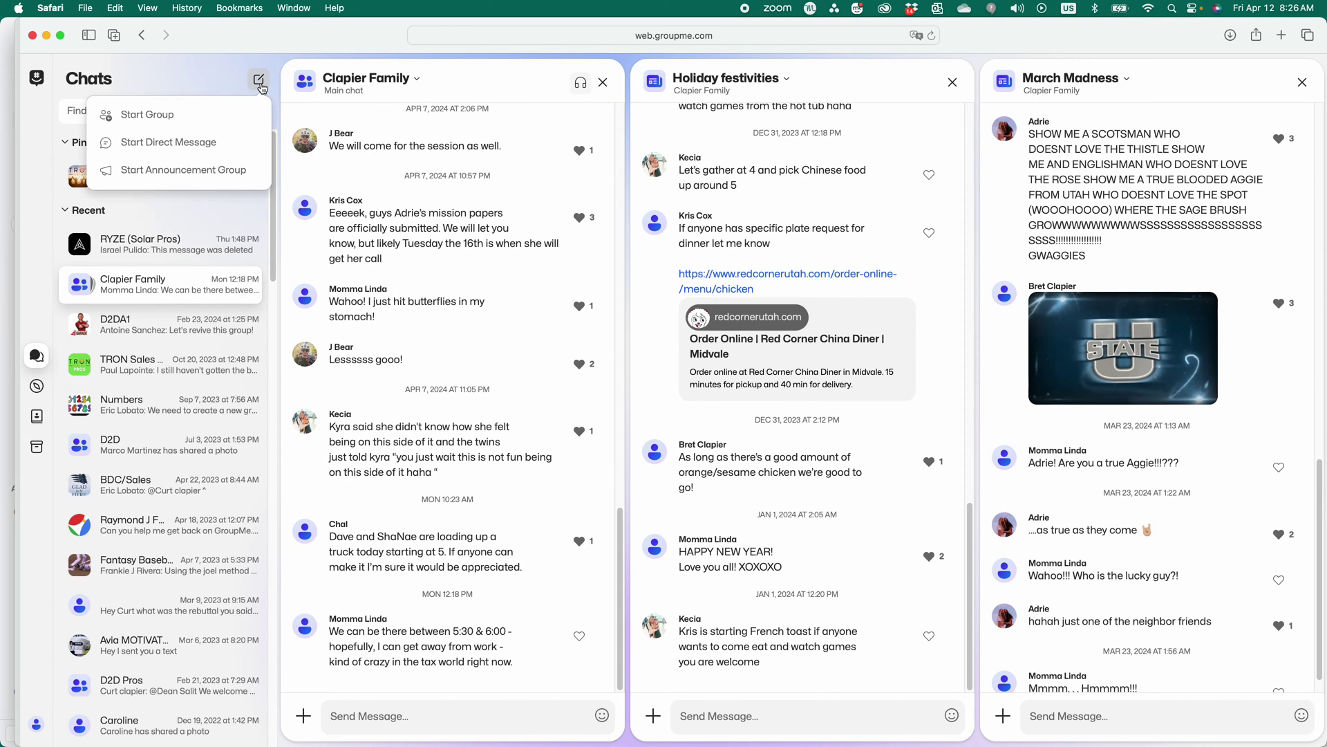
click(193, 115)
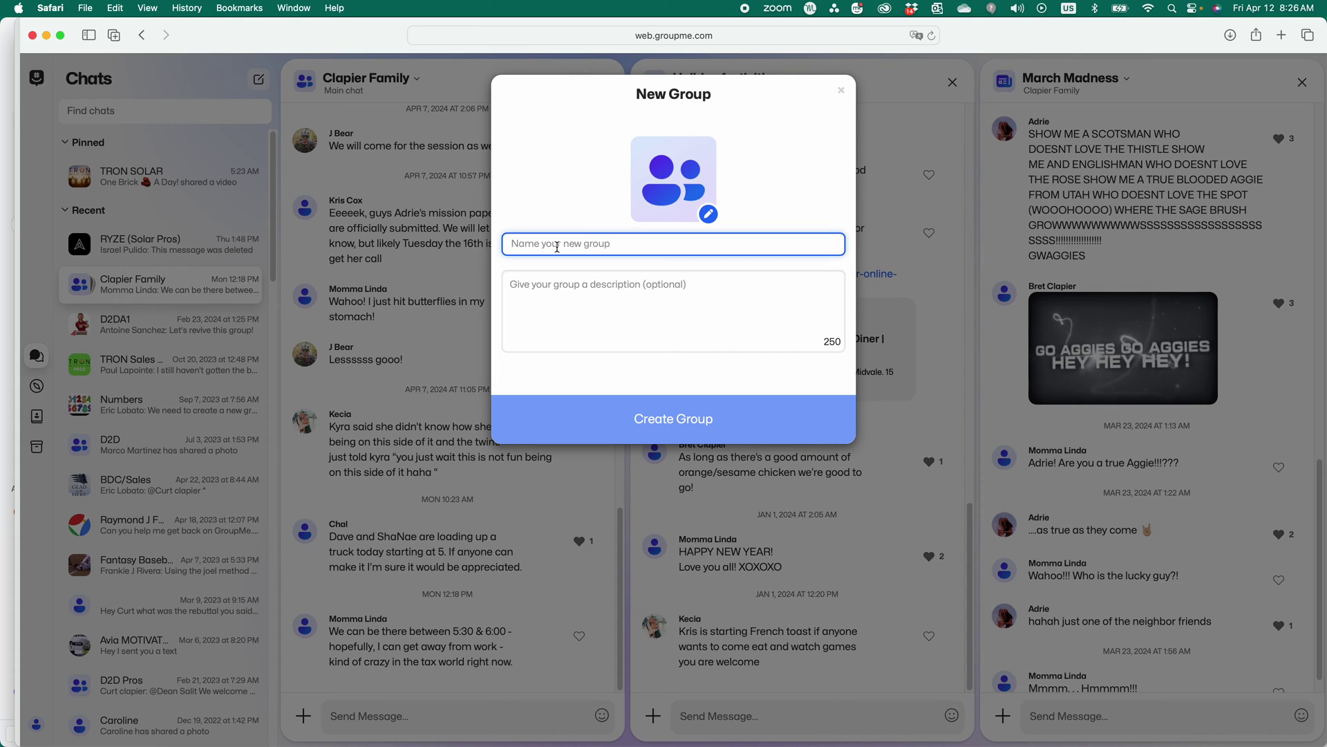
text(Home Solar)
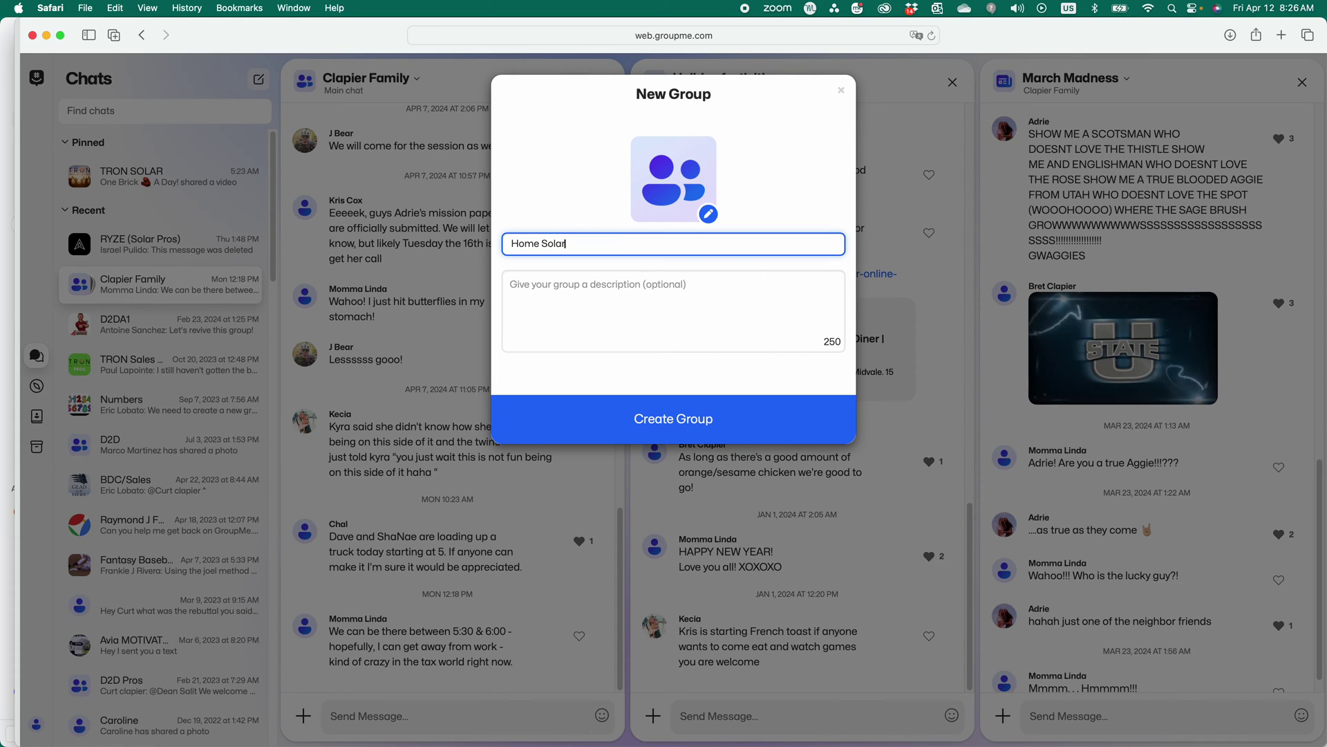
click(638, 314)
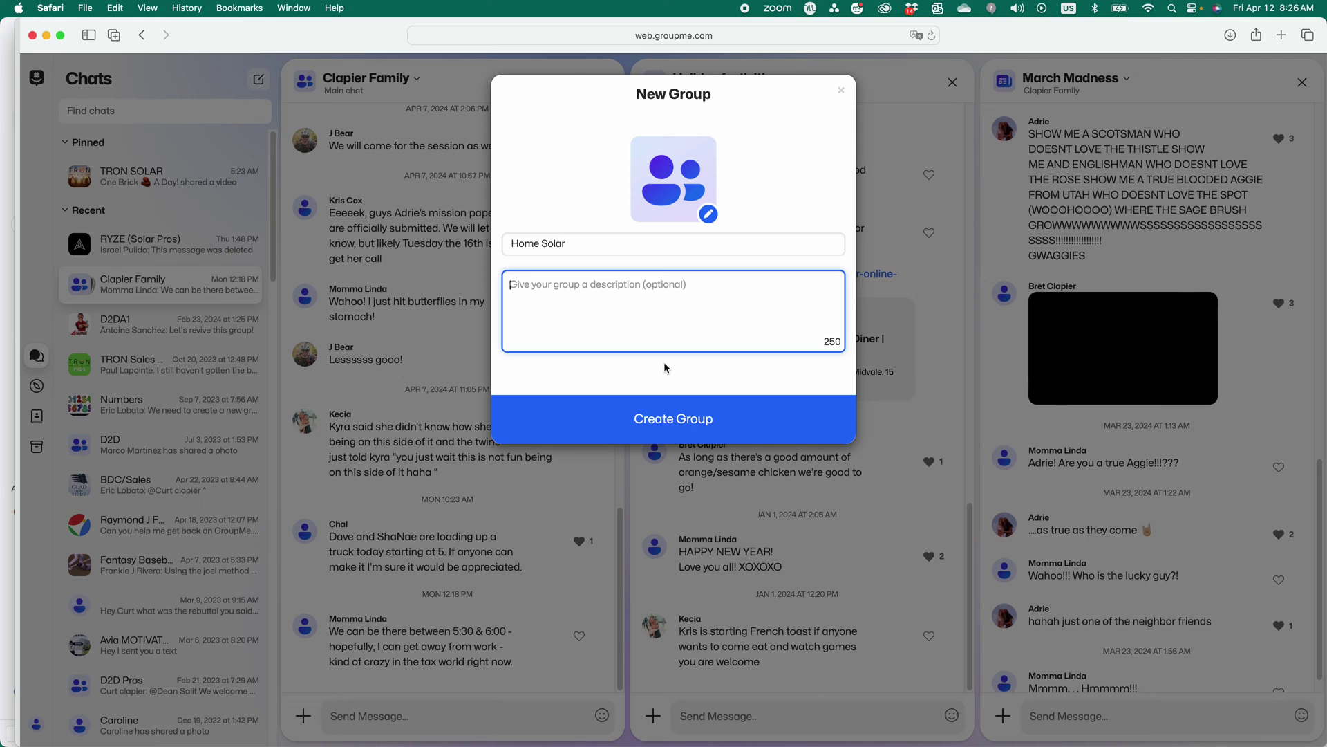
click(677, 423)
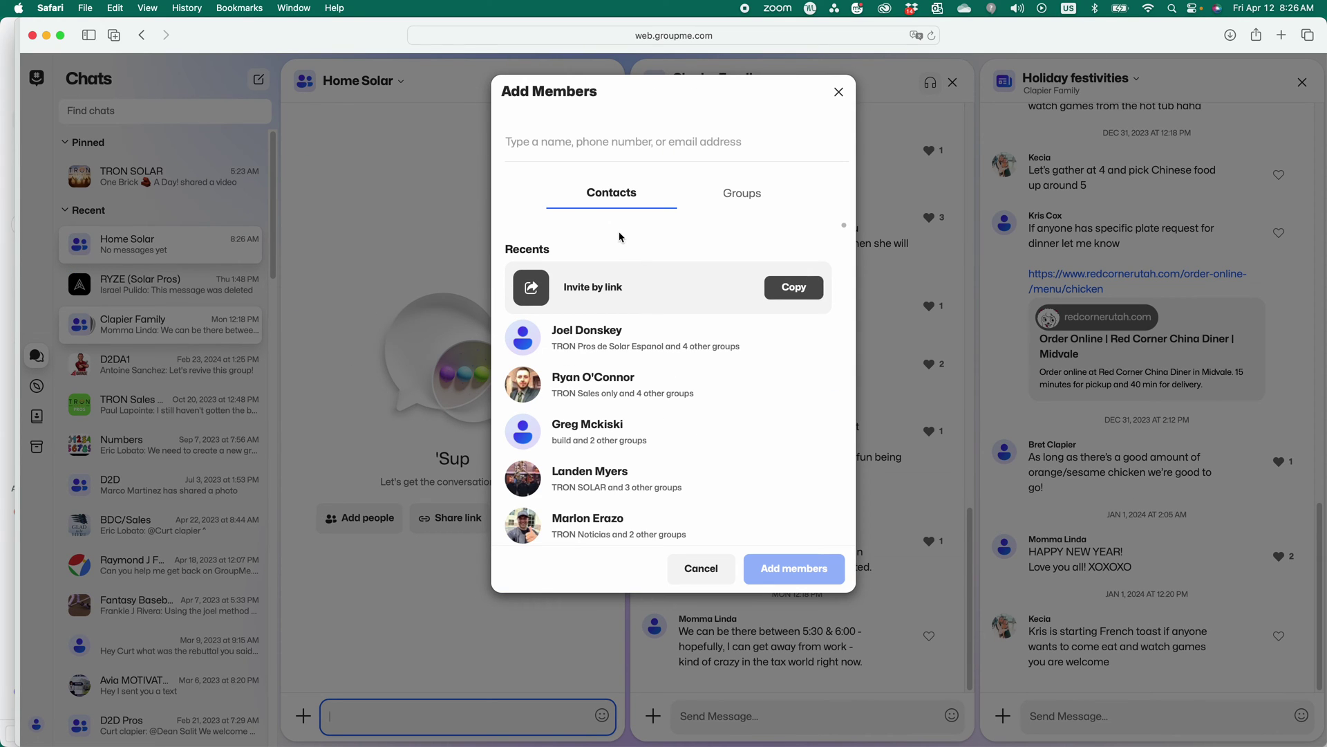
Select the recent contact listed under TRON Noticias as a member of the Home Solar group
click(601, 143)
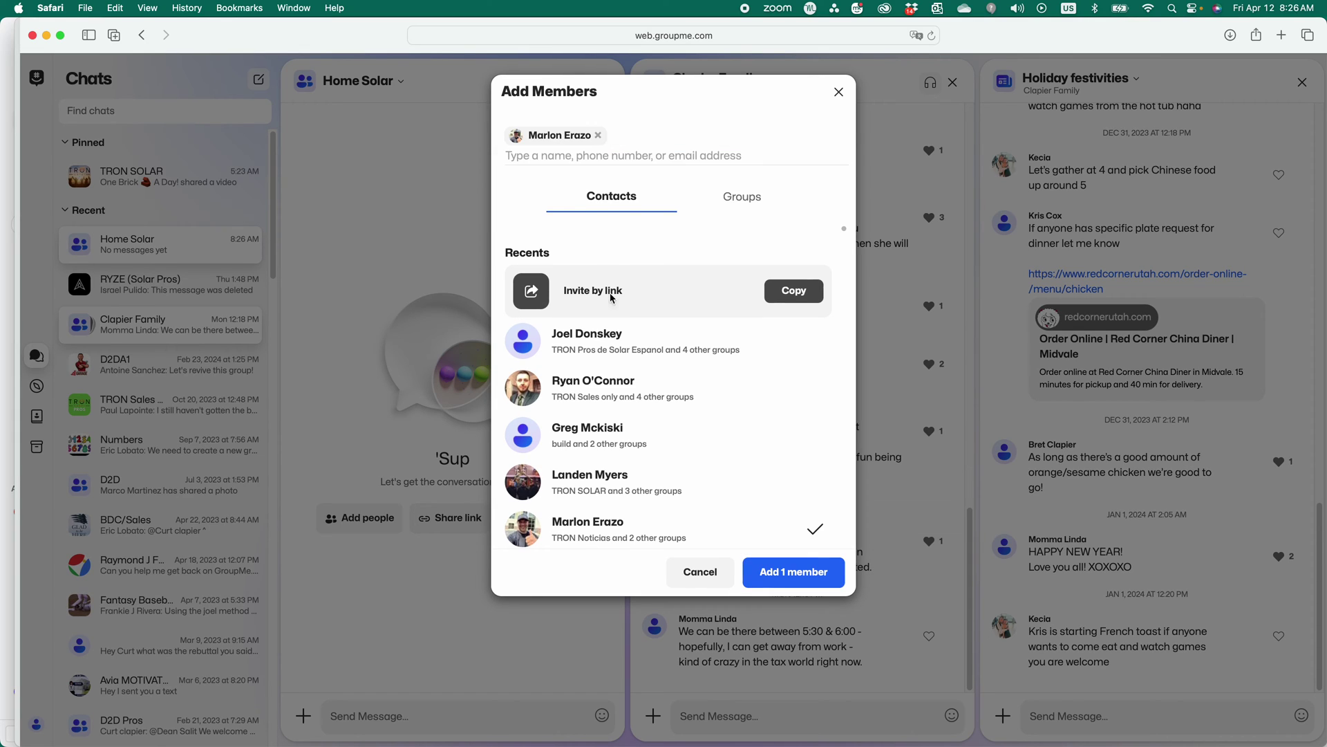
click(611, 153)
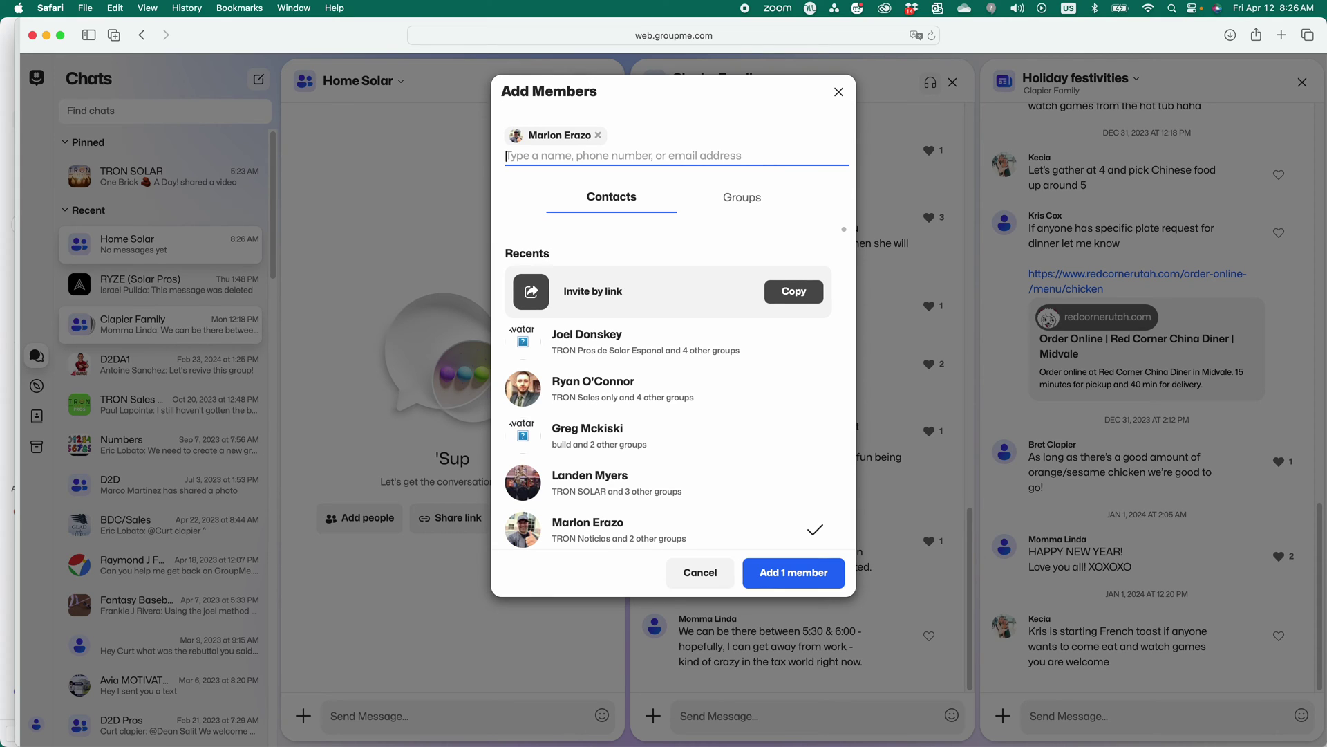
text(SwSw)
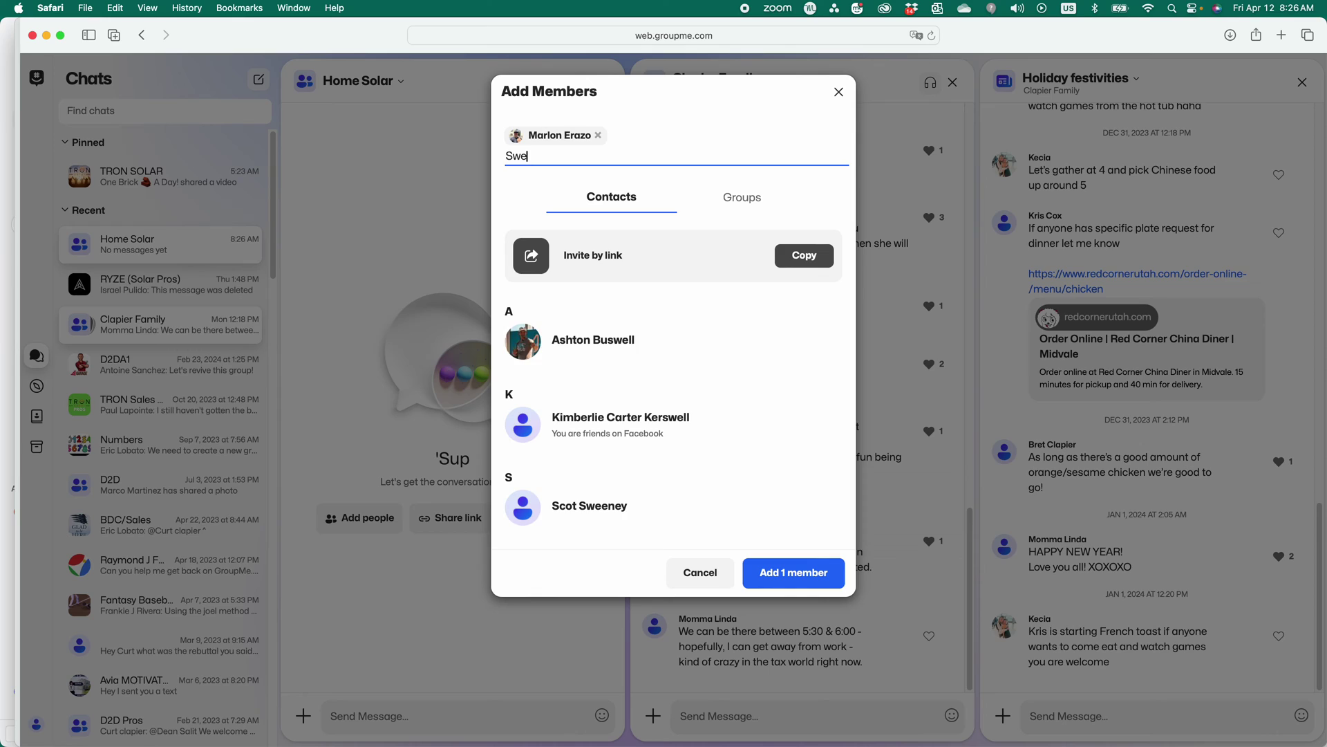
key(Return)
key(BackSpace)
key(BackSpace)
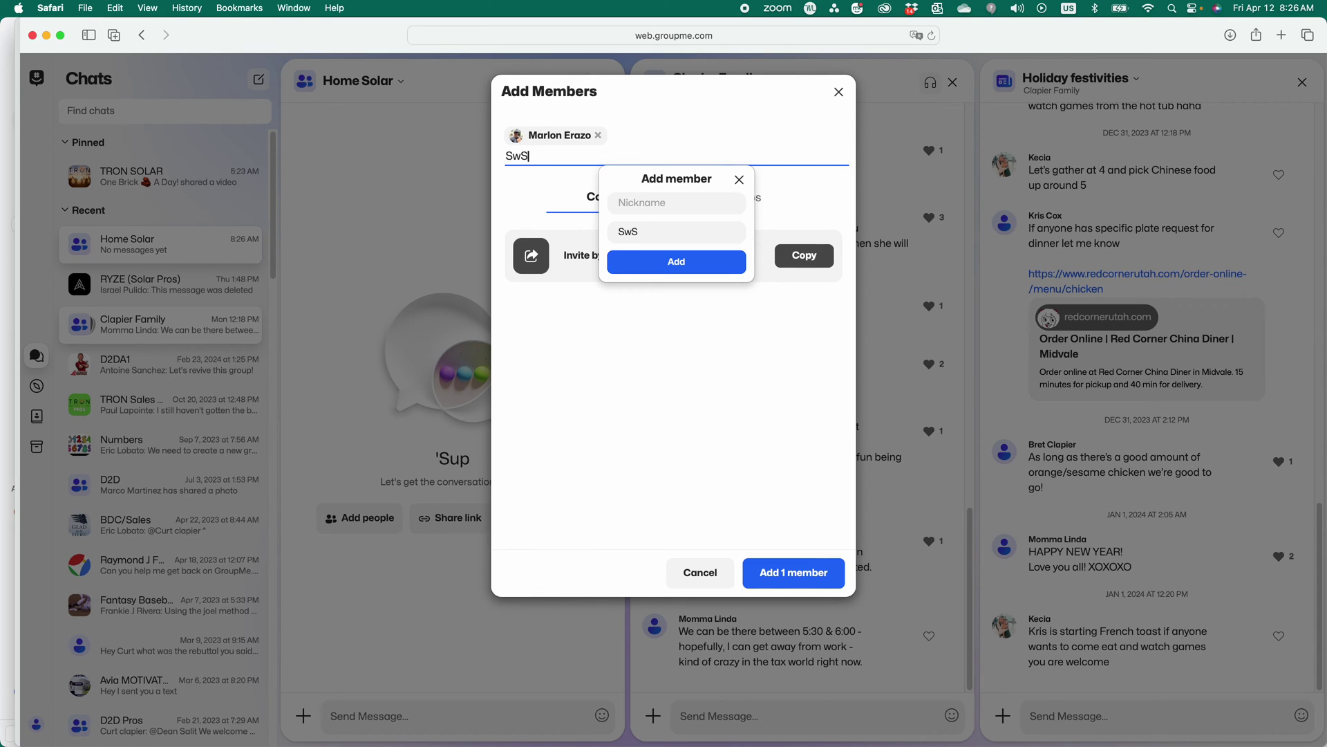
text(ee)
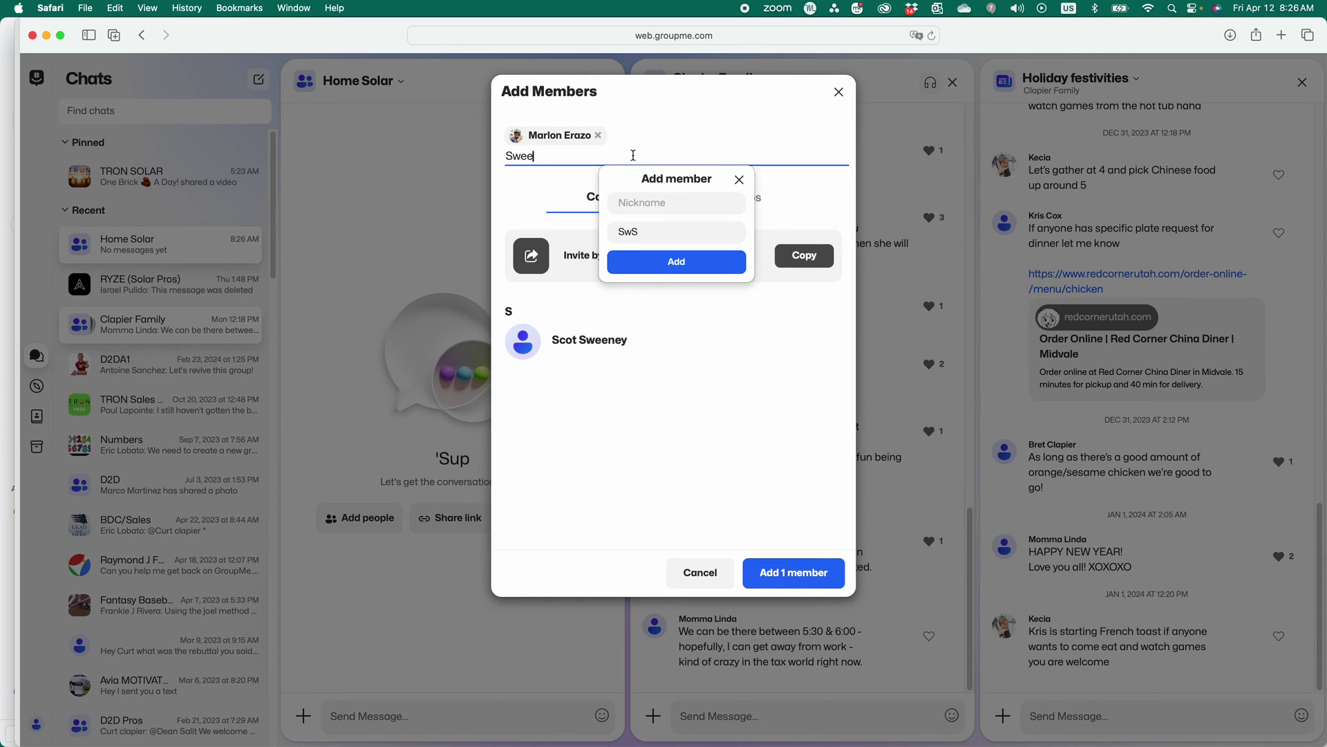
text(t)
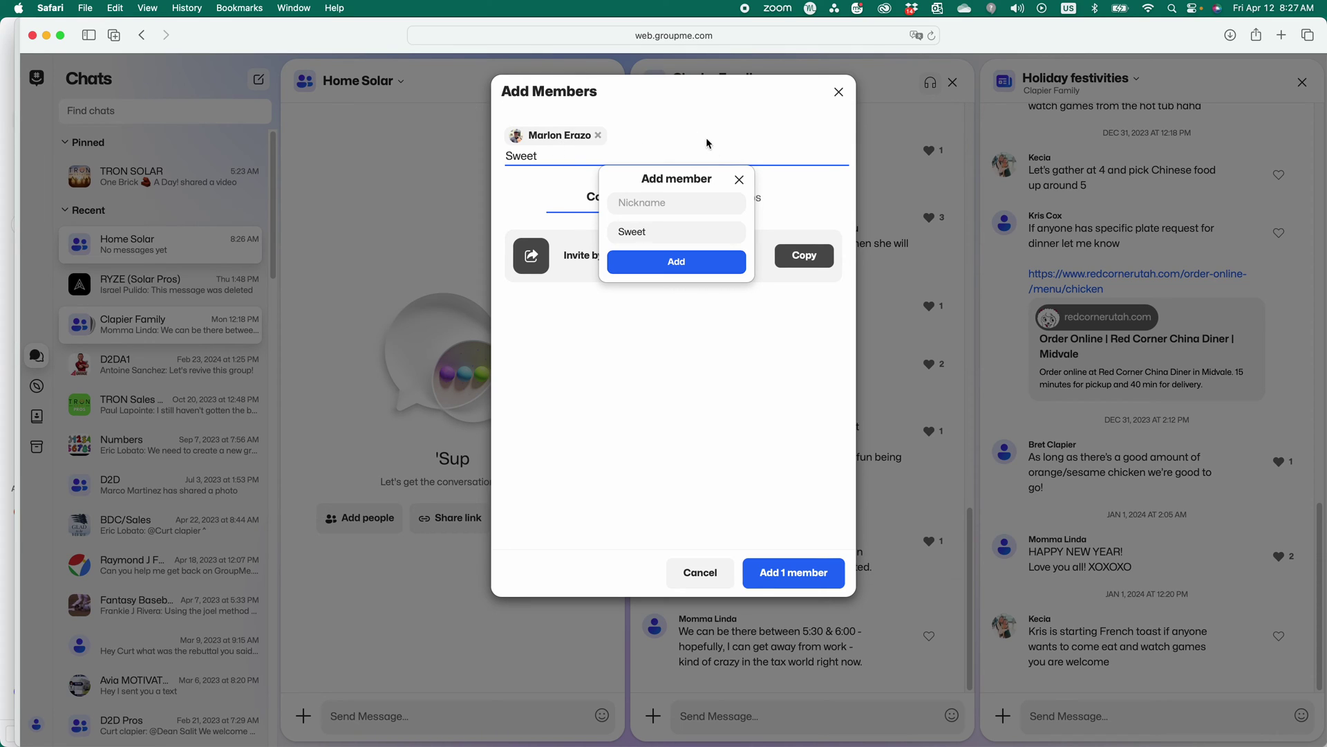
click(739, 179)
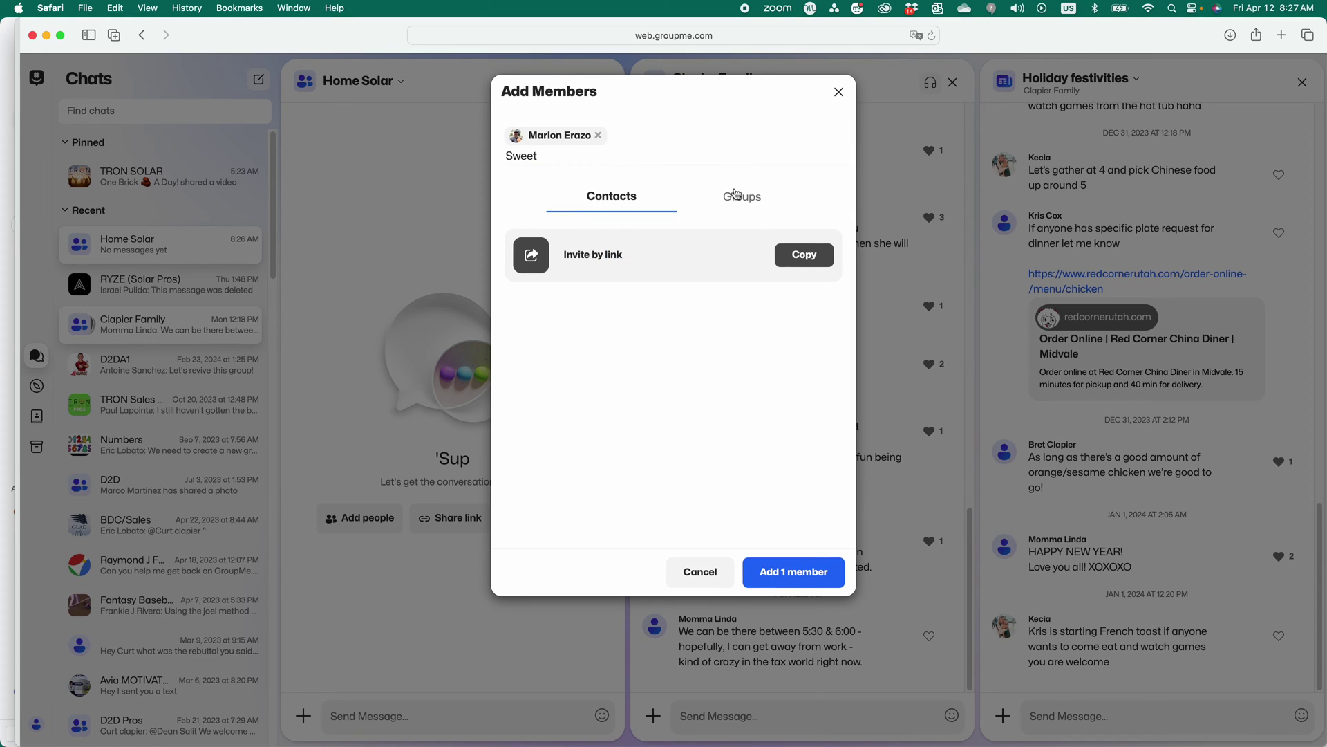
click(602, 157)
key(BackSpace)
key(BackSpace)
key(BackSpace)
key(BackSpace)
key(BackSpace)
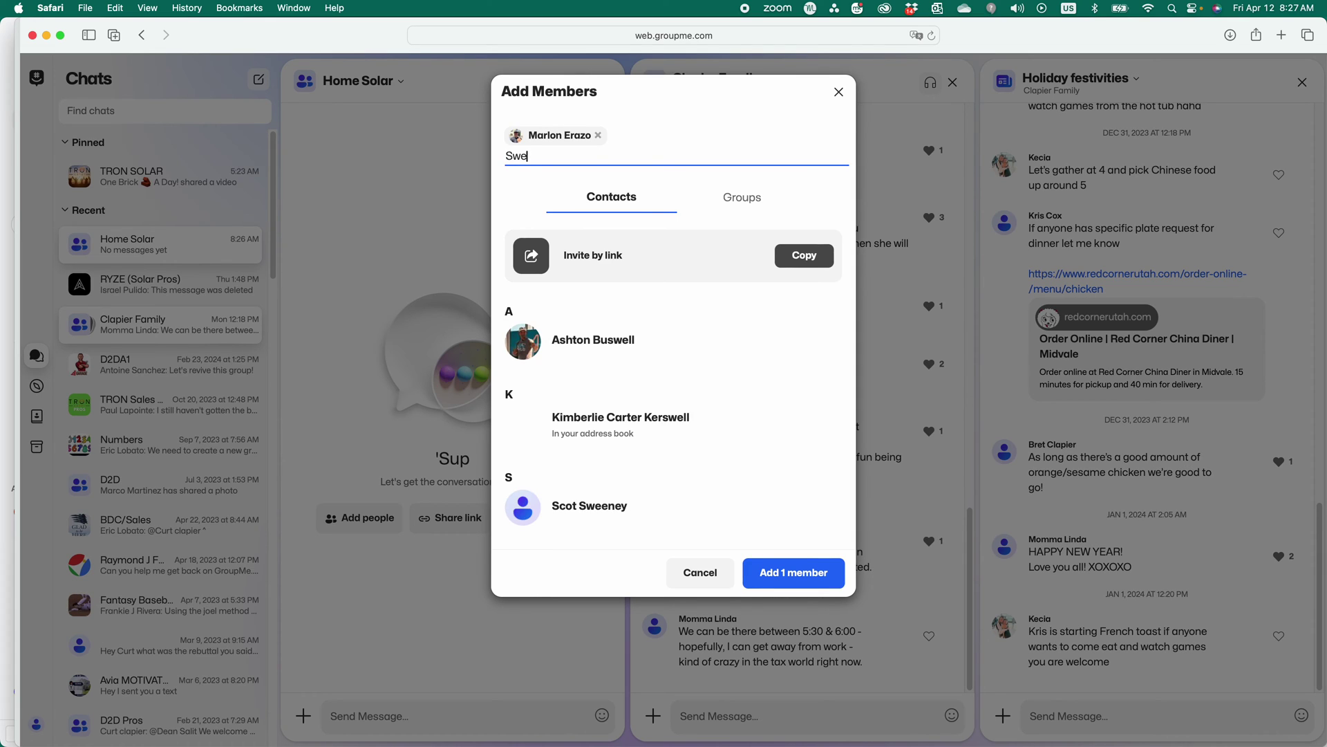
Look up two more contacts by first name and select the first match of each as a group member
text(Amy)
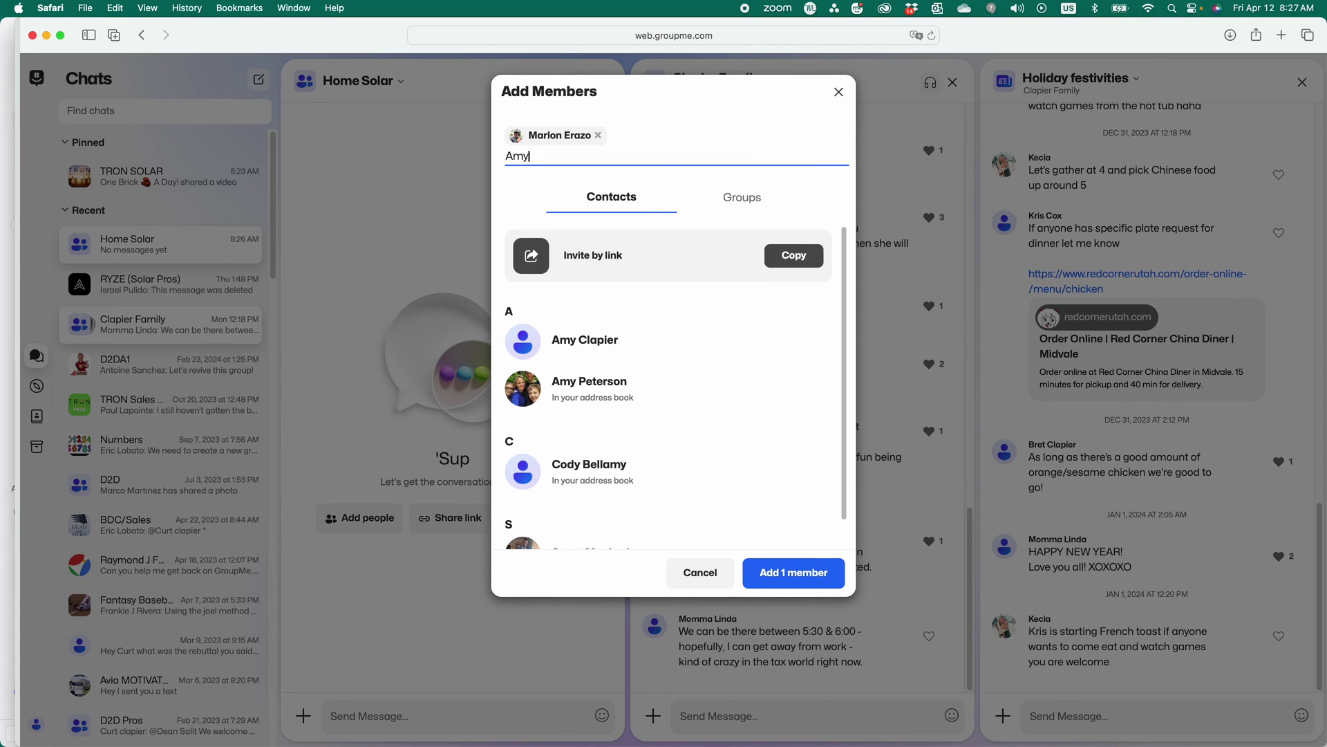
click(588, 342)
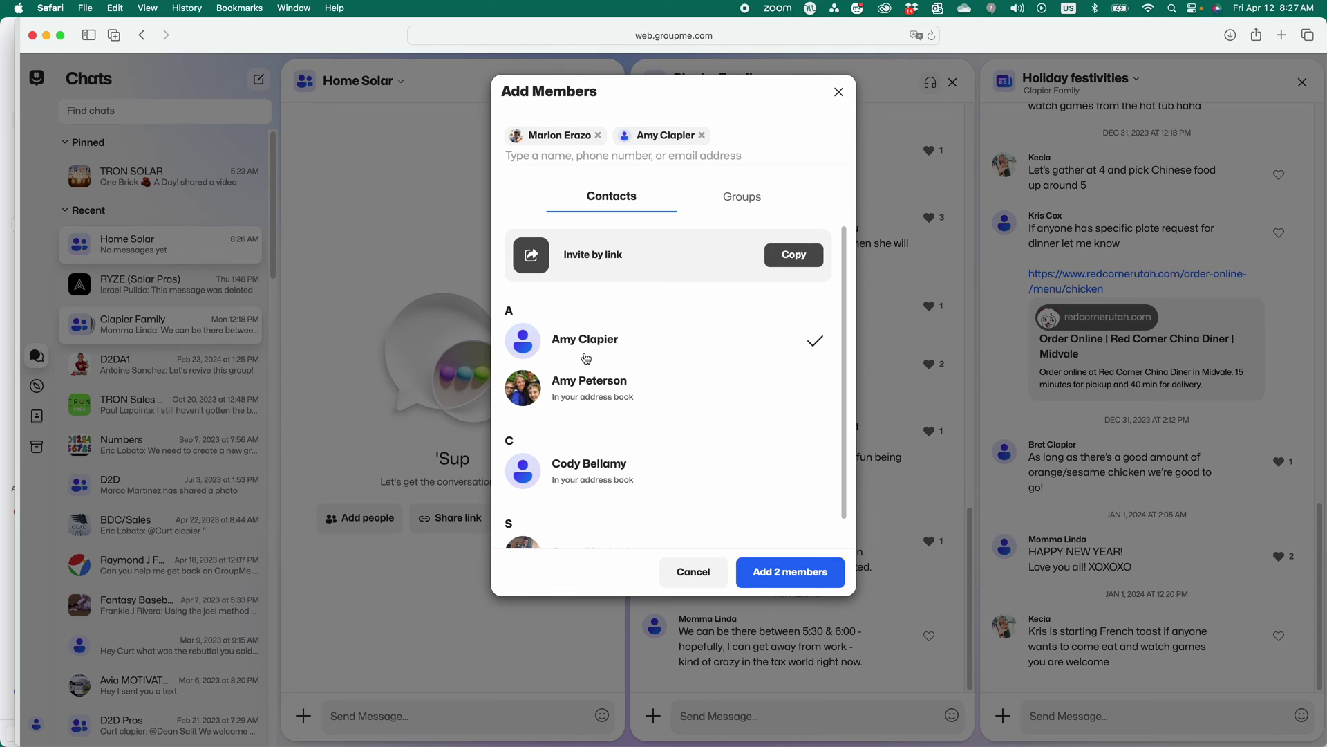
click(551, 155)
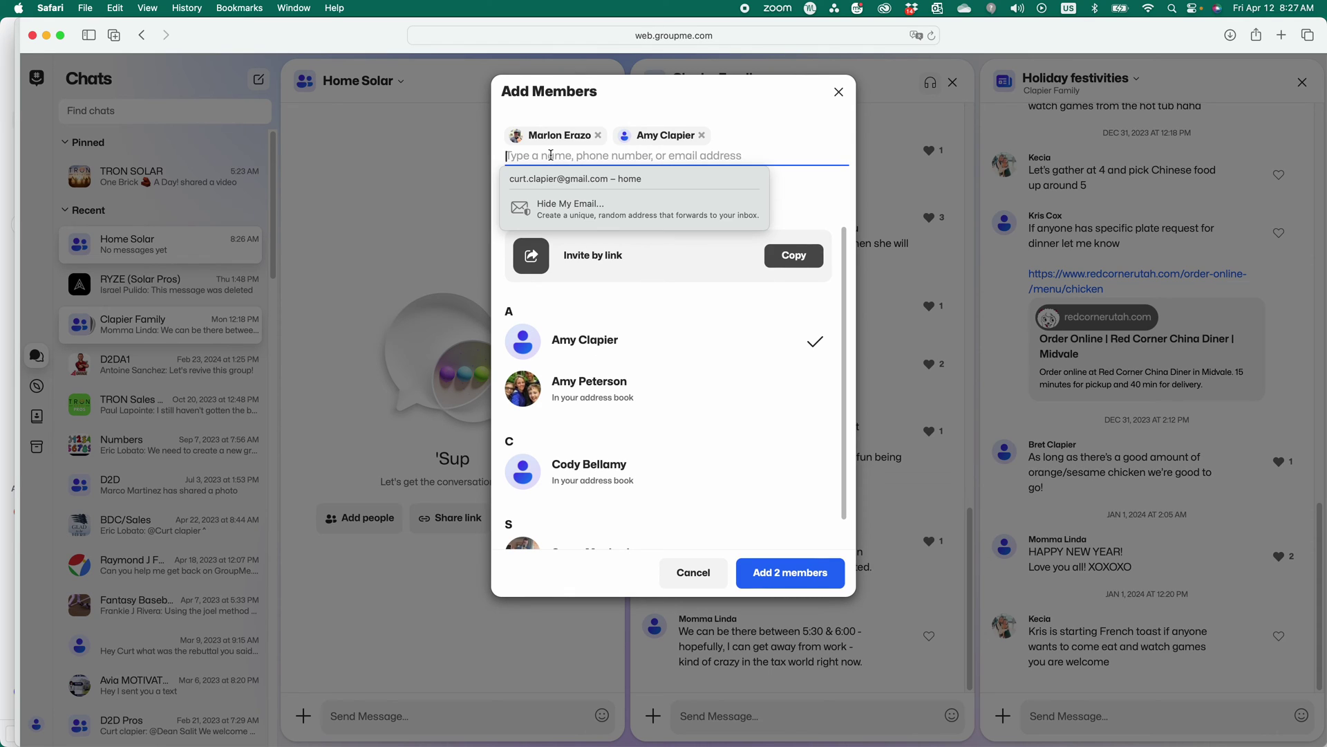
text(Pedro)
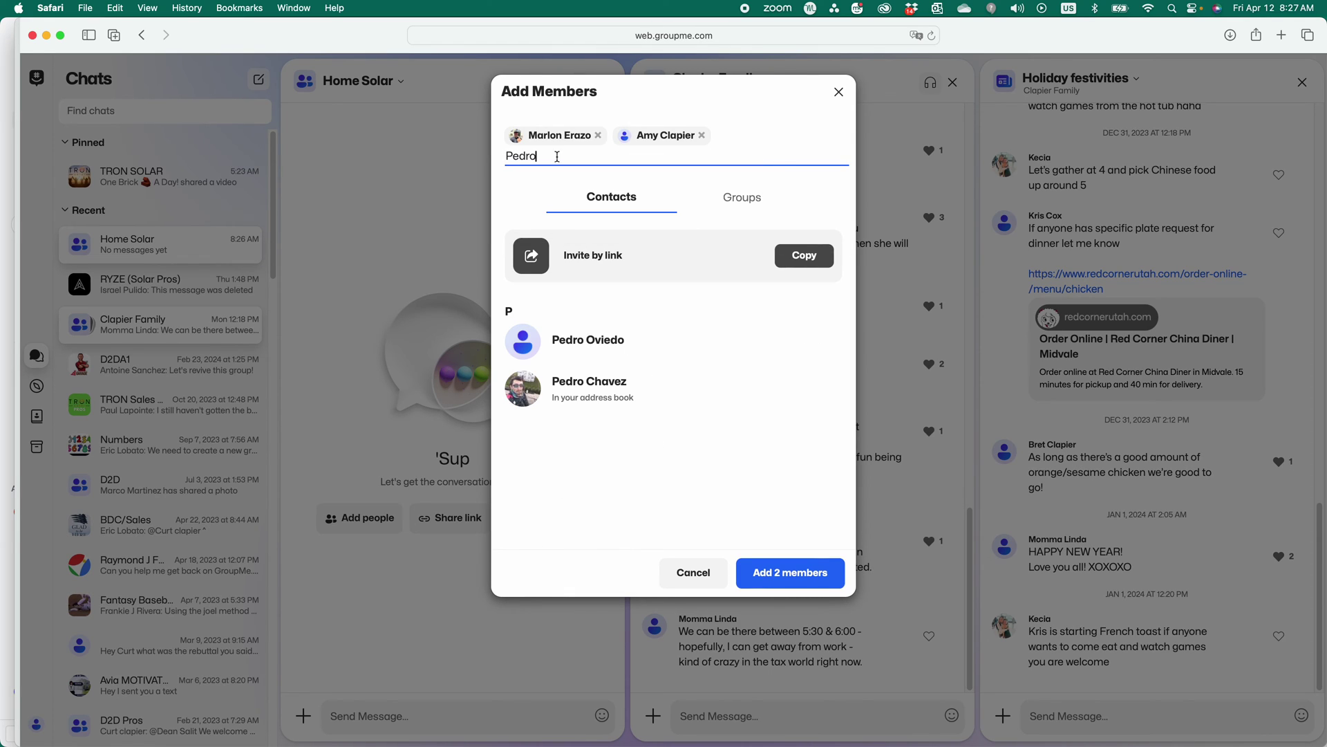
click(617, 336)
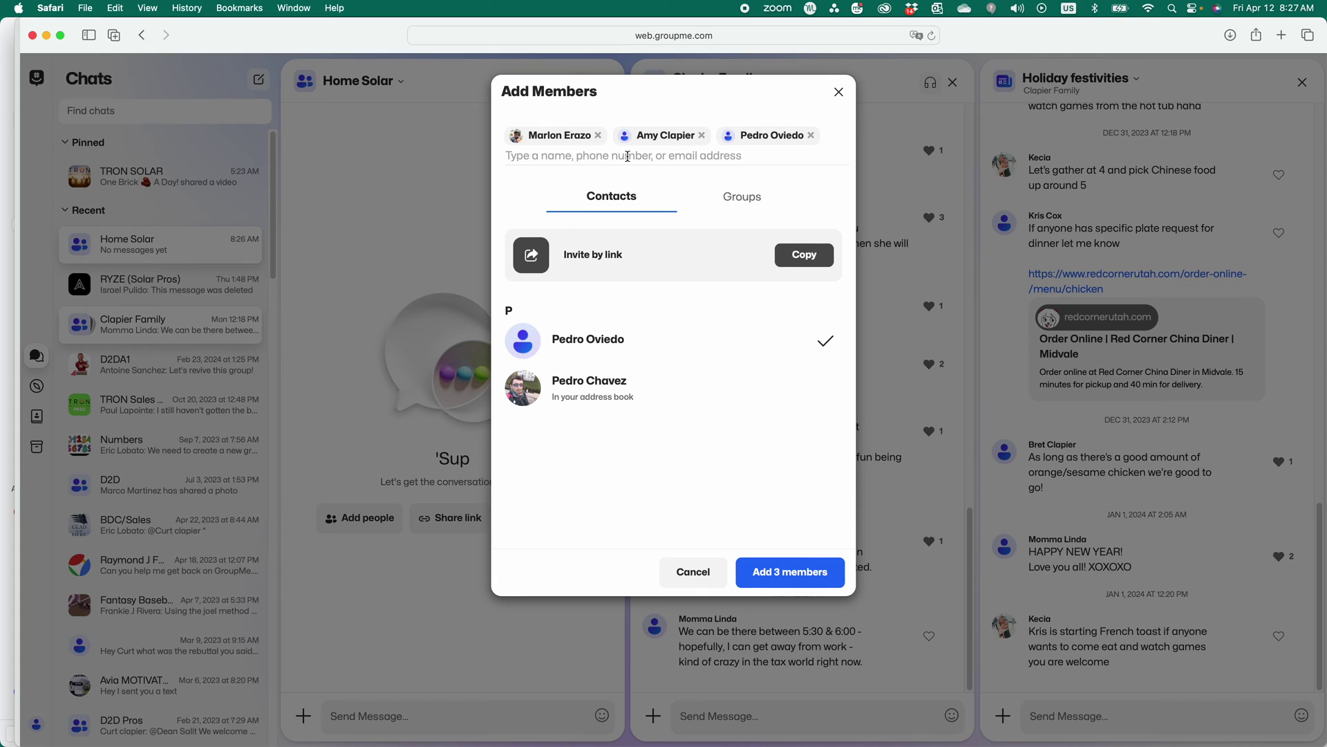
Look up and select a fourth contact by first name, and add all four members to the group
click(628, 156)
text(Alex)
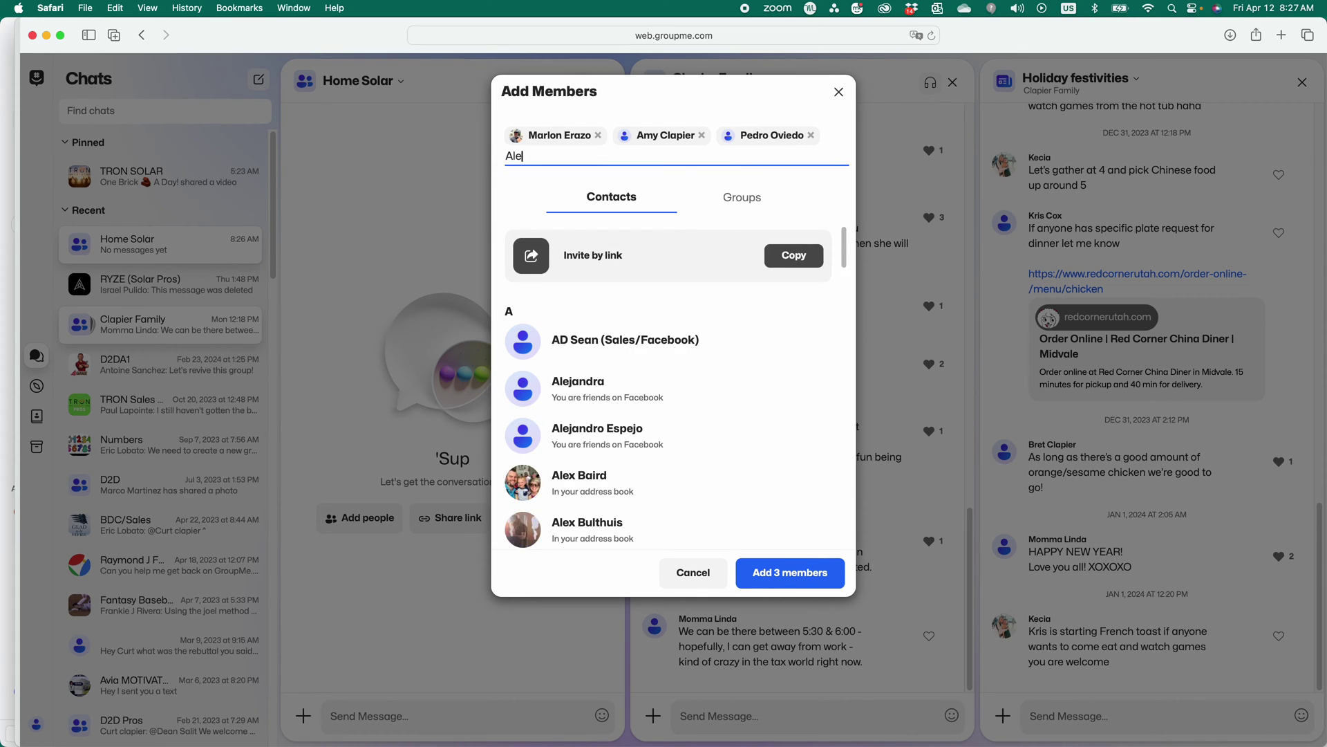
click(636, 385)
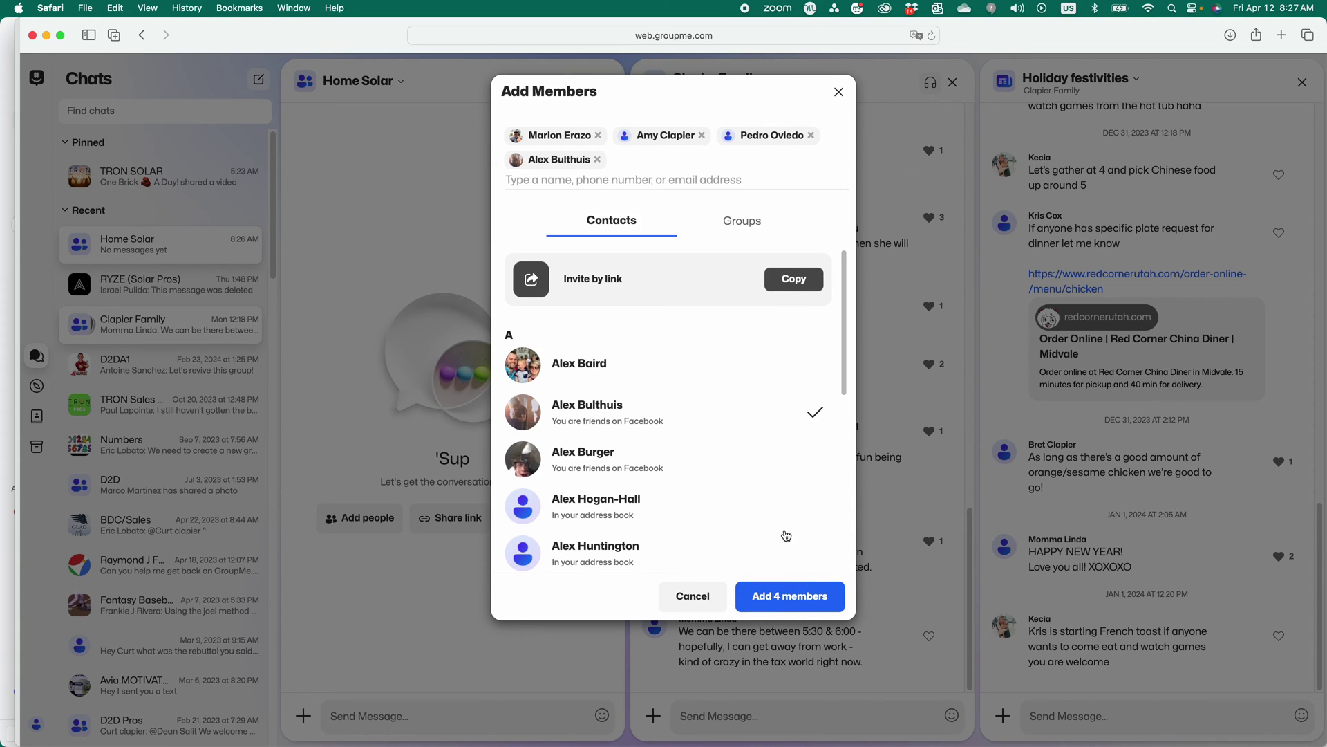
click(819, 602)
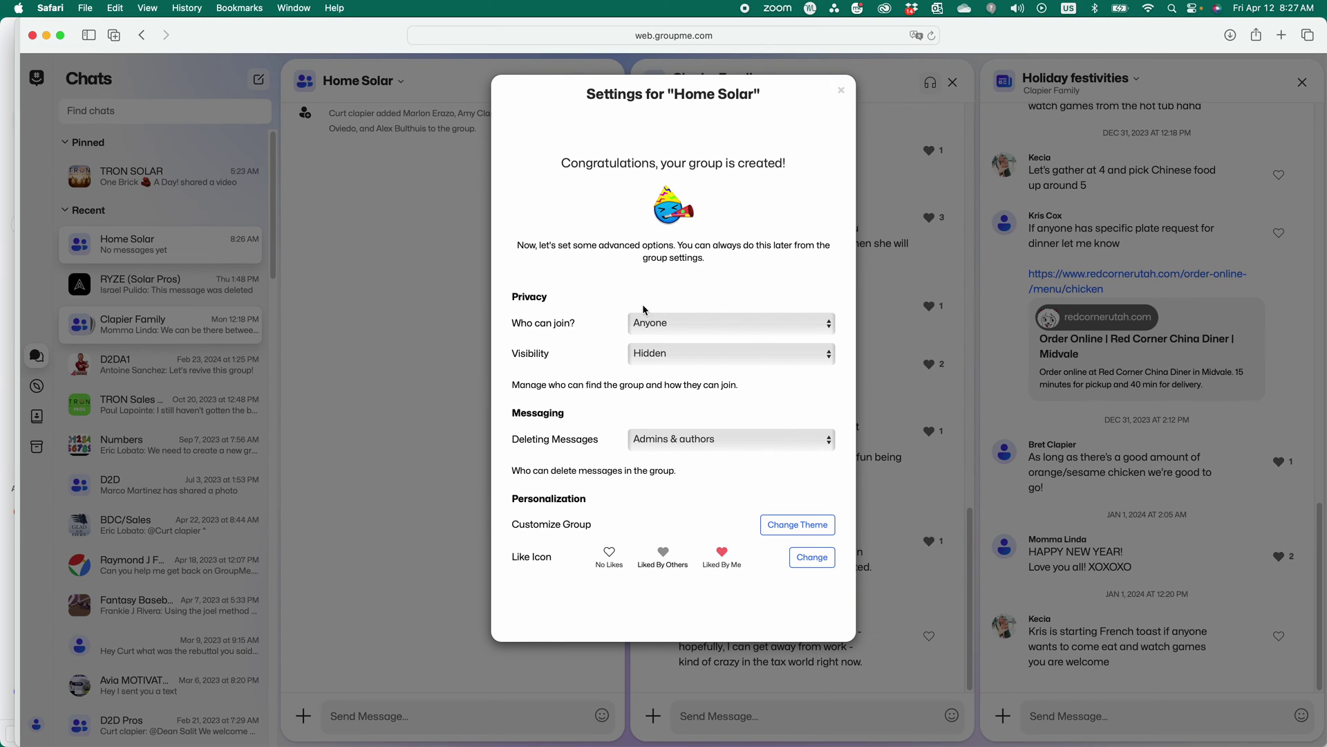
Restrict who can join the Home Solar group to Approved members
click(684, 332)
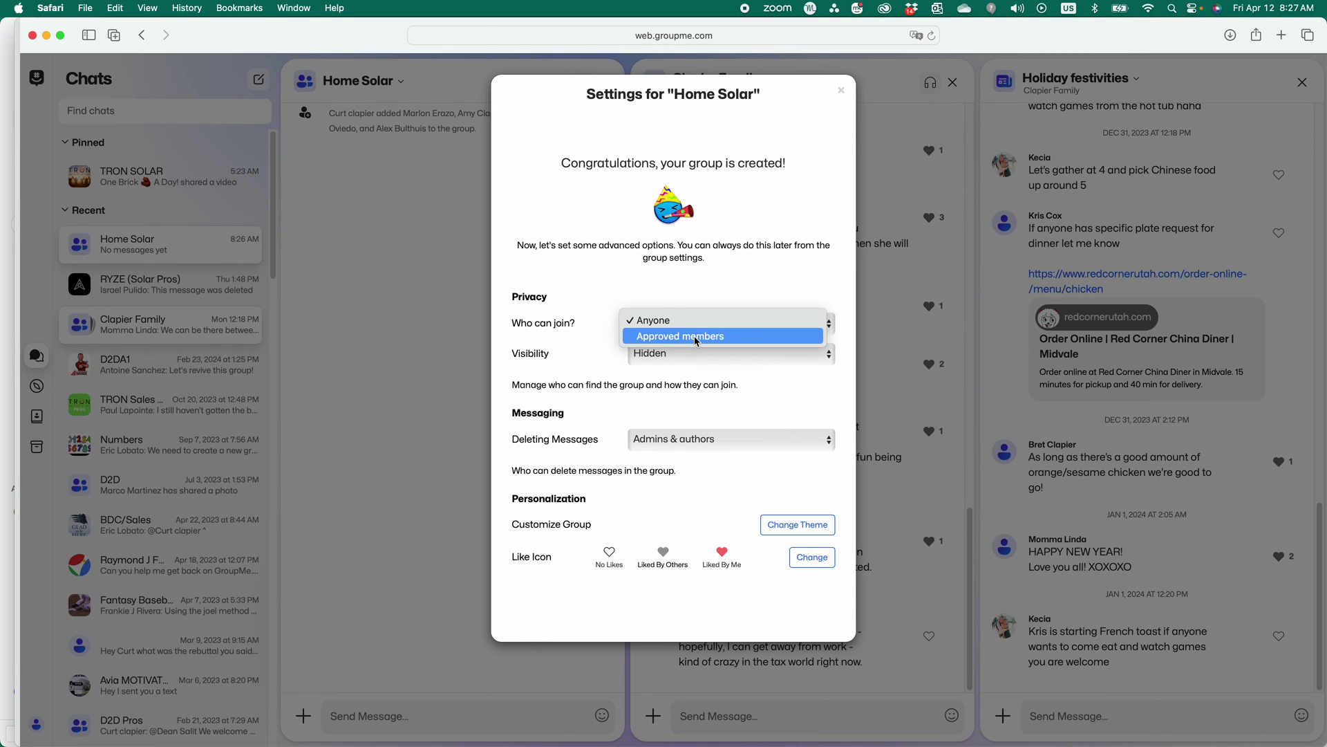
click(695, 337)
click(760, 421)
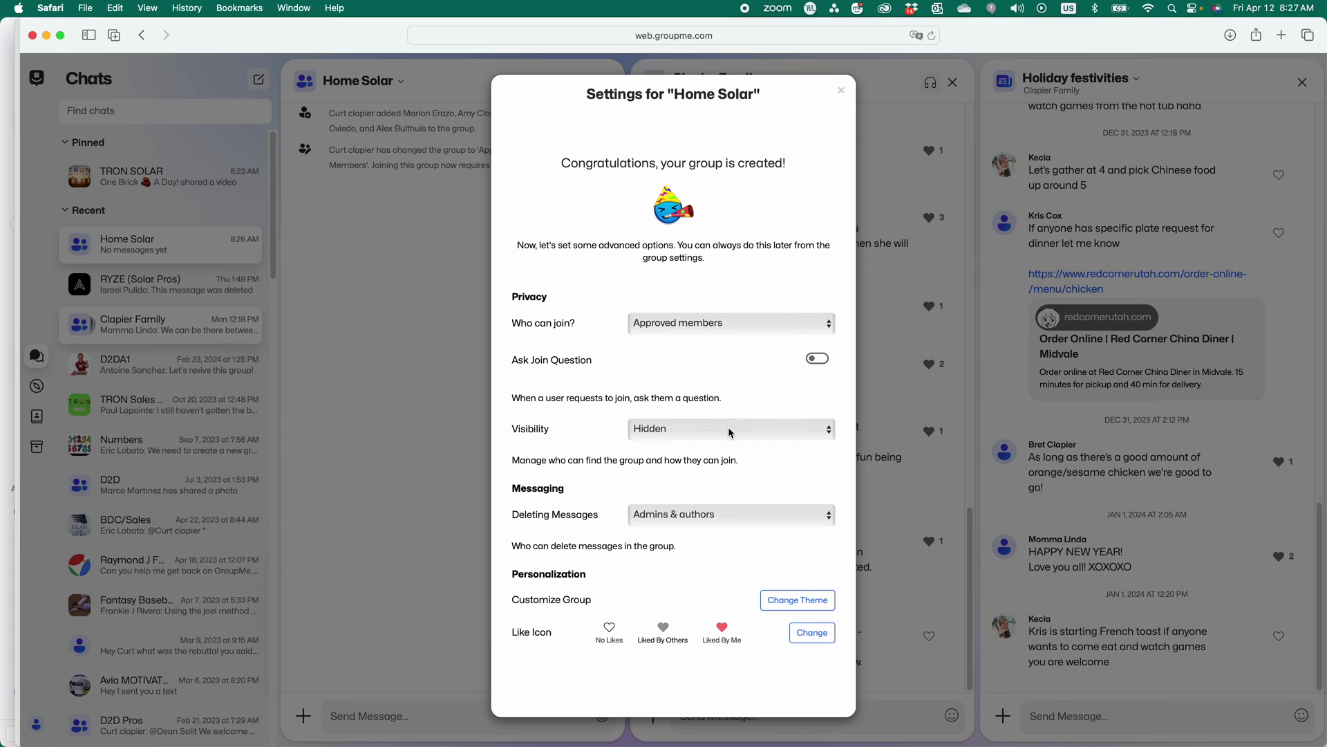
Choose Hidden for the group's visibility and Admins & authors for deleting messages
click(730, 433)
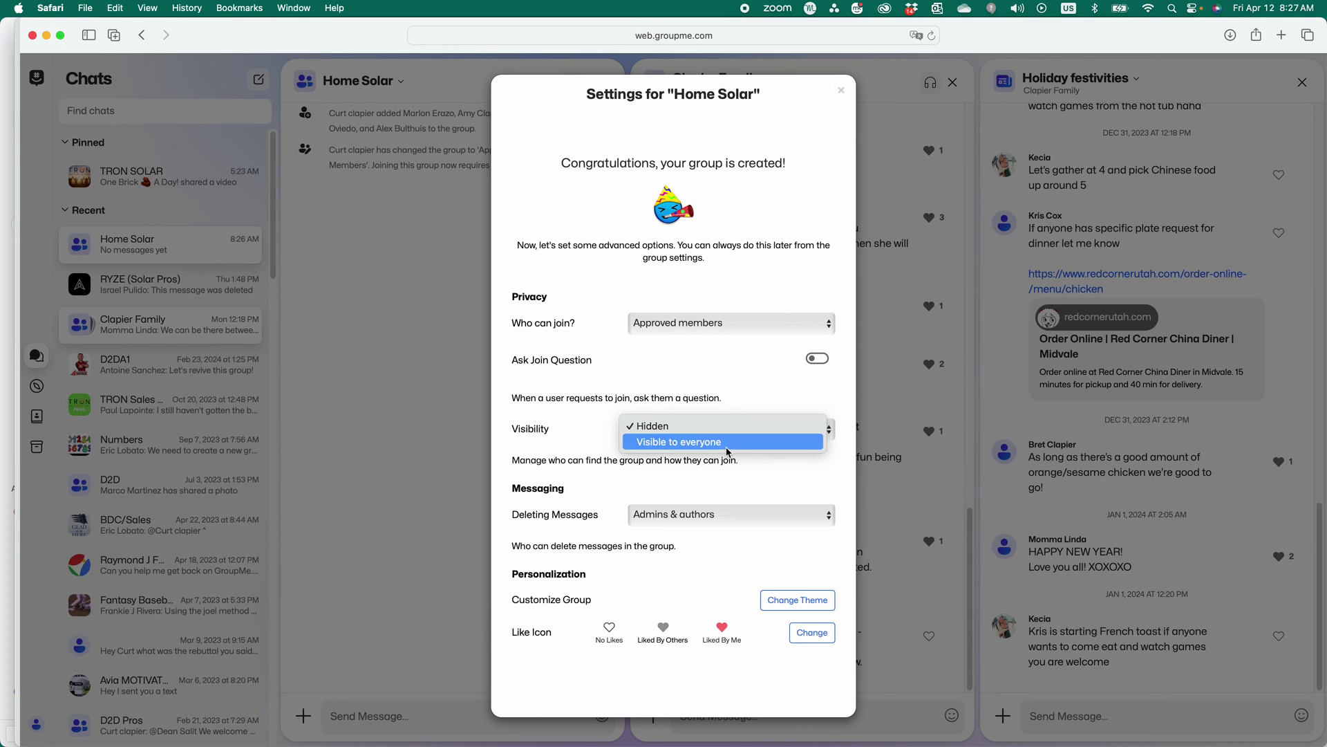
click(695, 426)
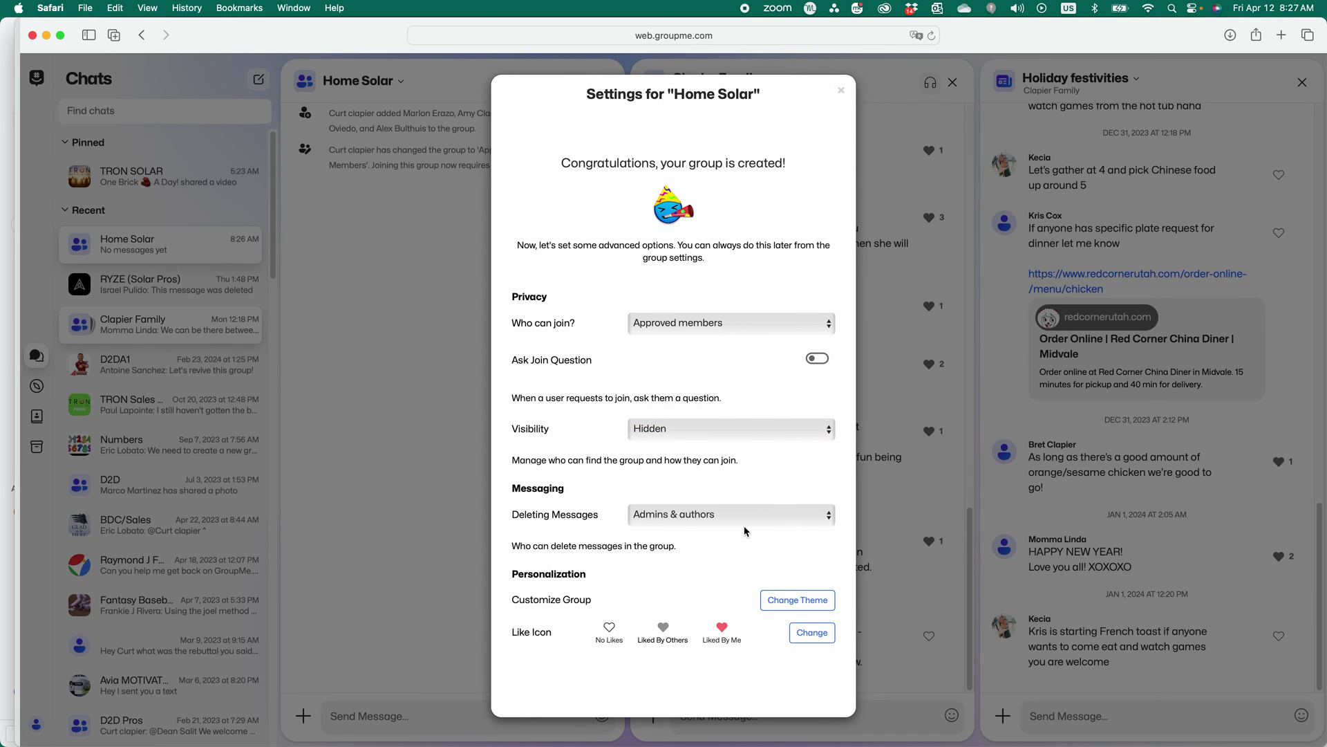
click(698, 522)
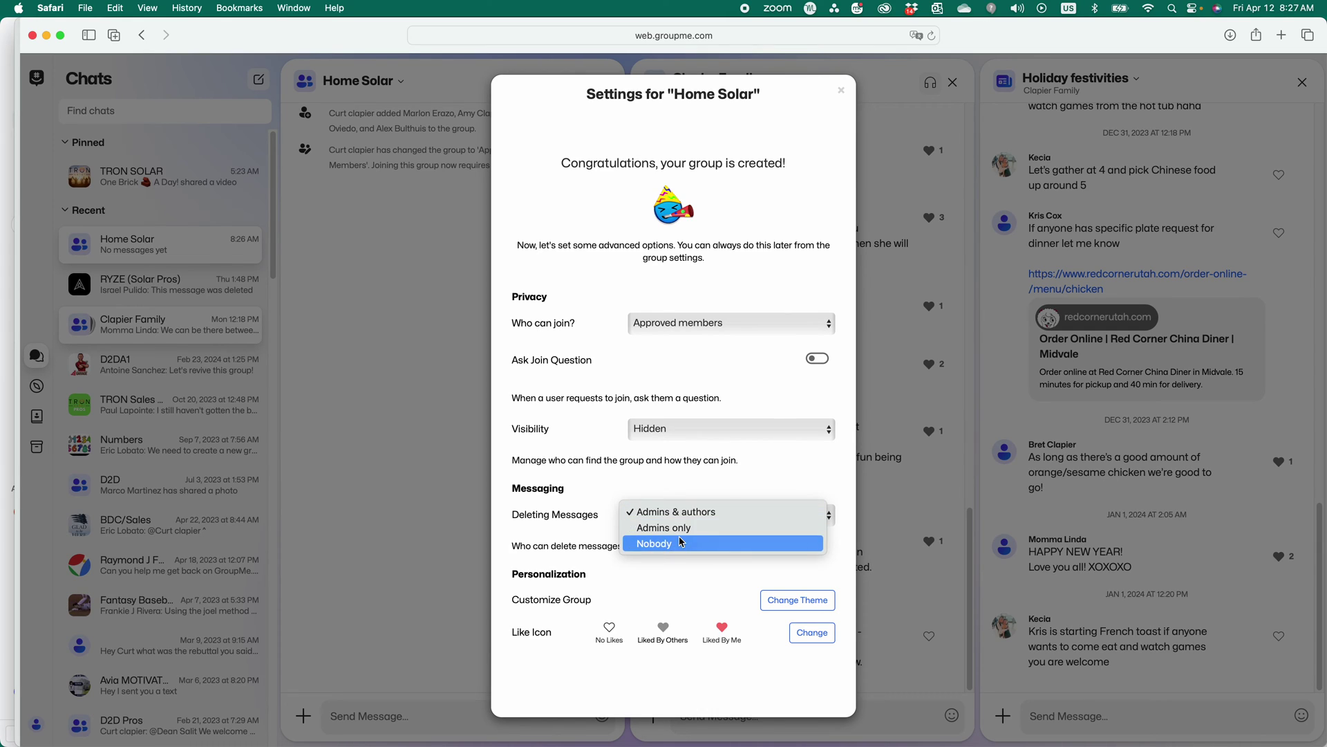
click(695, 515)
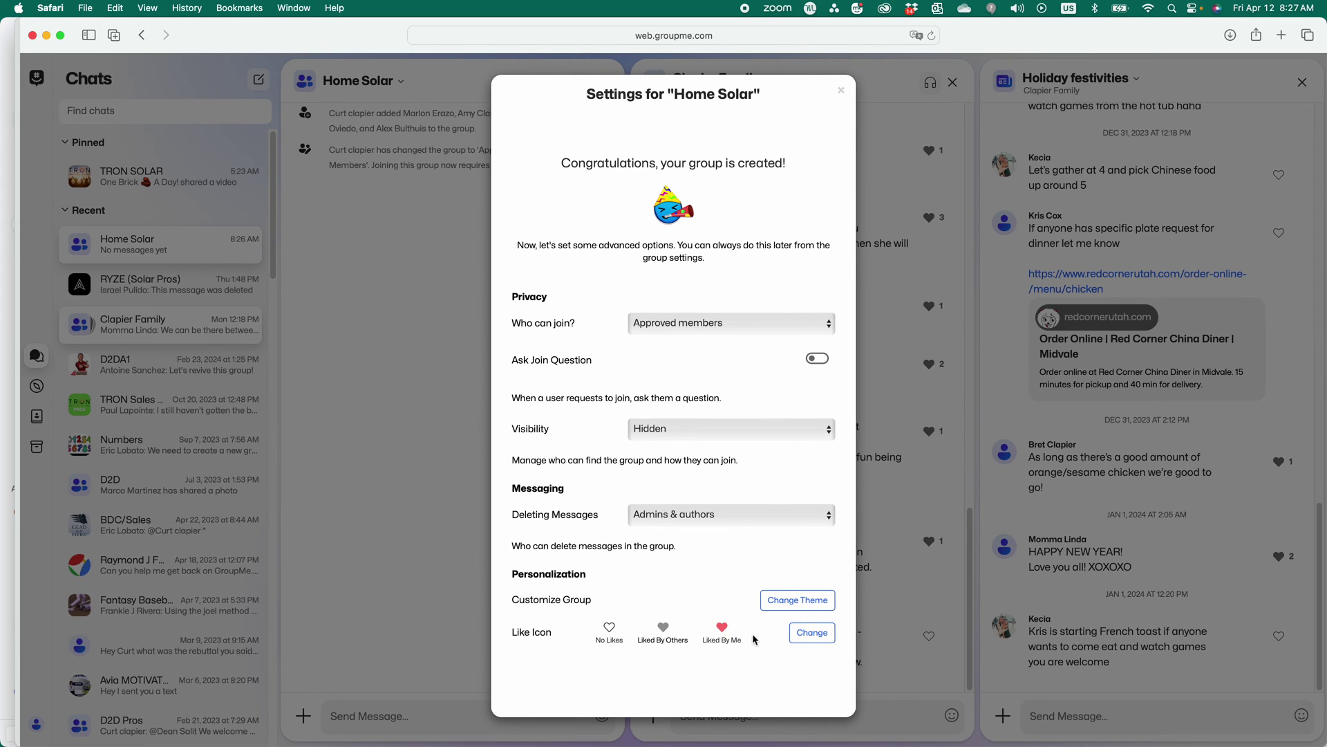
Personalize the group with the silly face like icon and the Work group theme, and save the theme
click(804, 633)
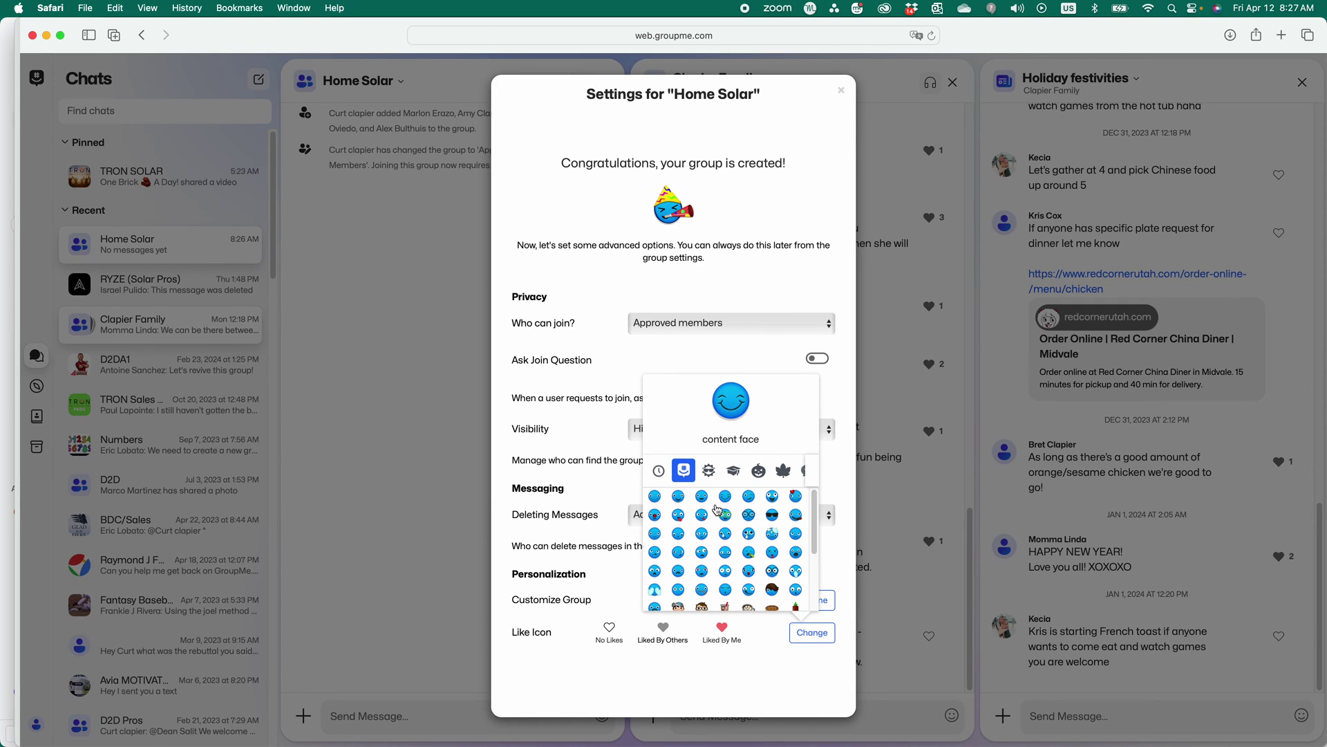
click(722, 514)
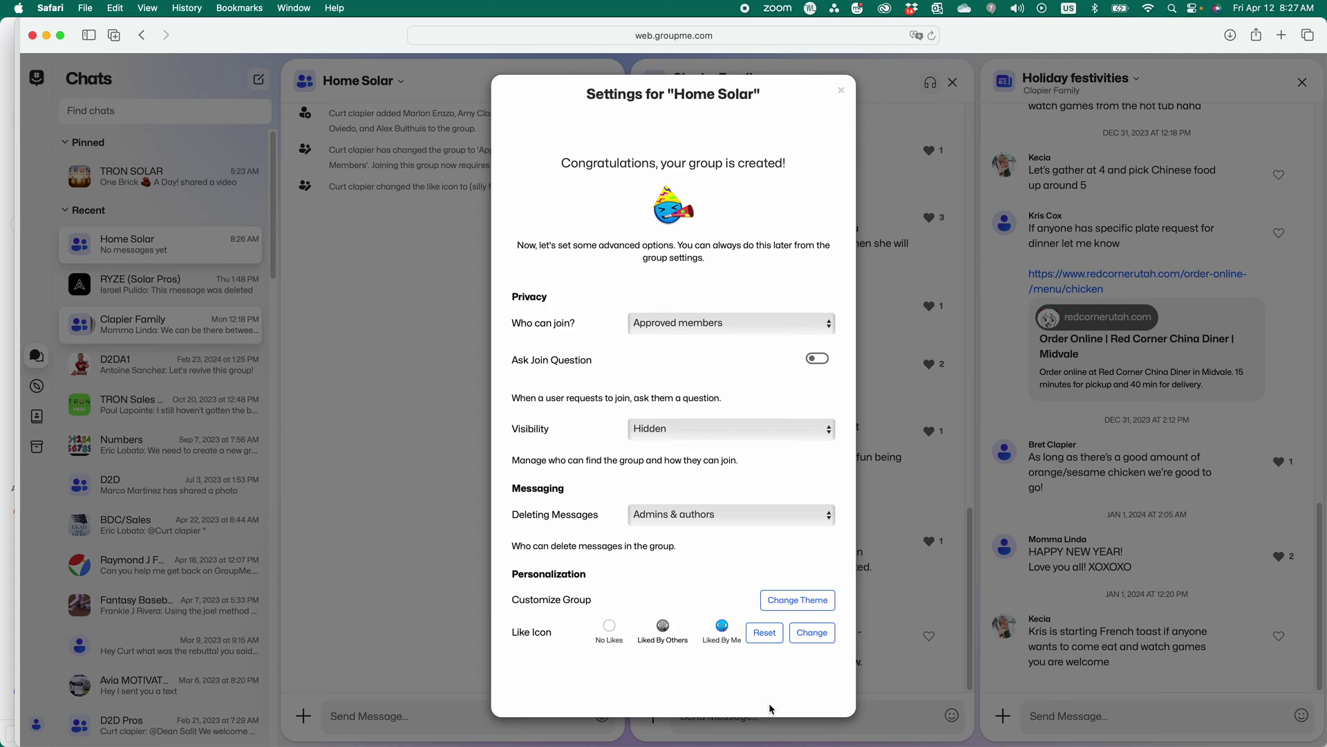
click(805, 600)
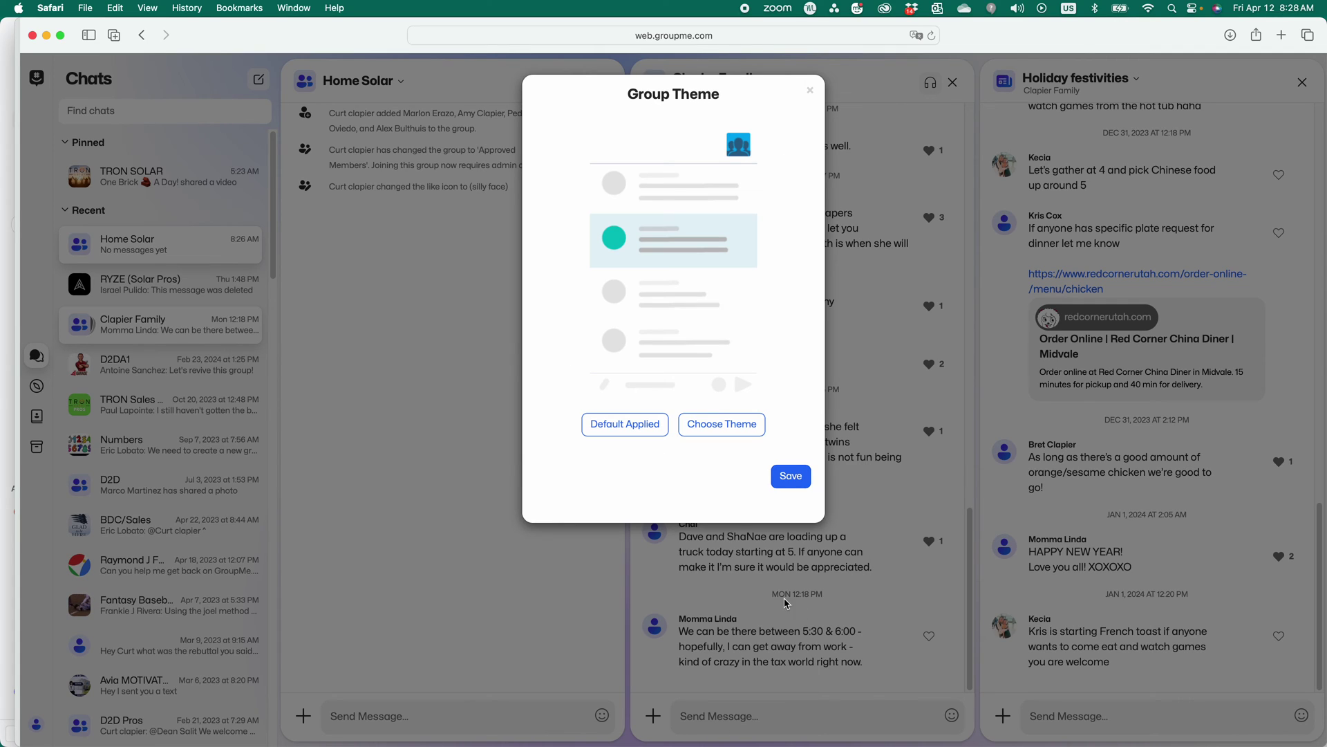
click(722, 423)
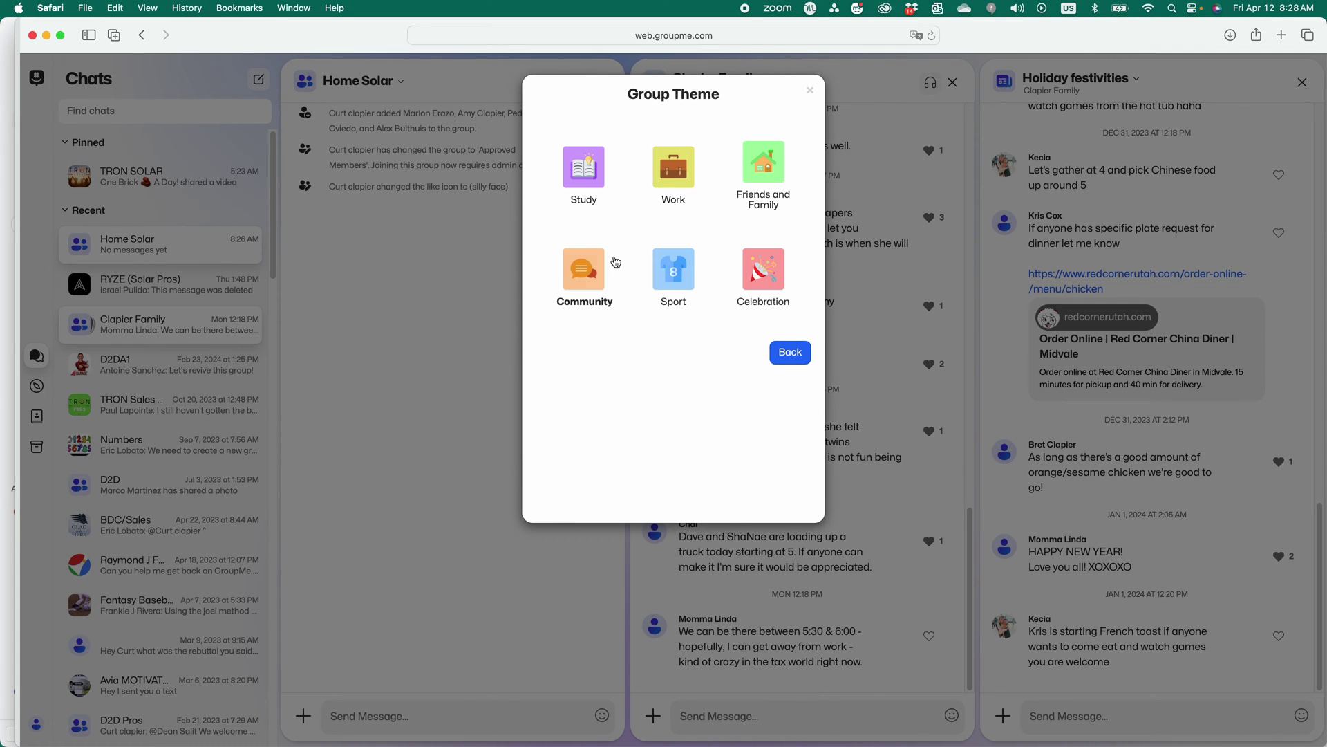
click(655, 176)
click(635, 167)
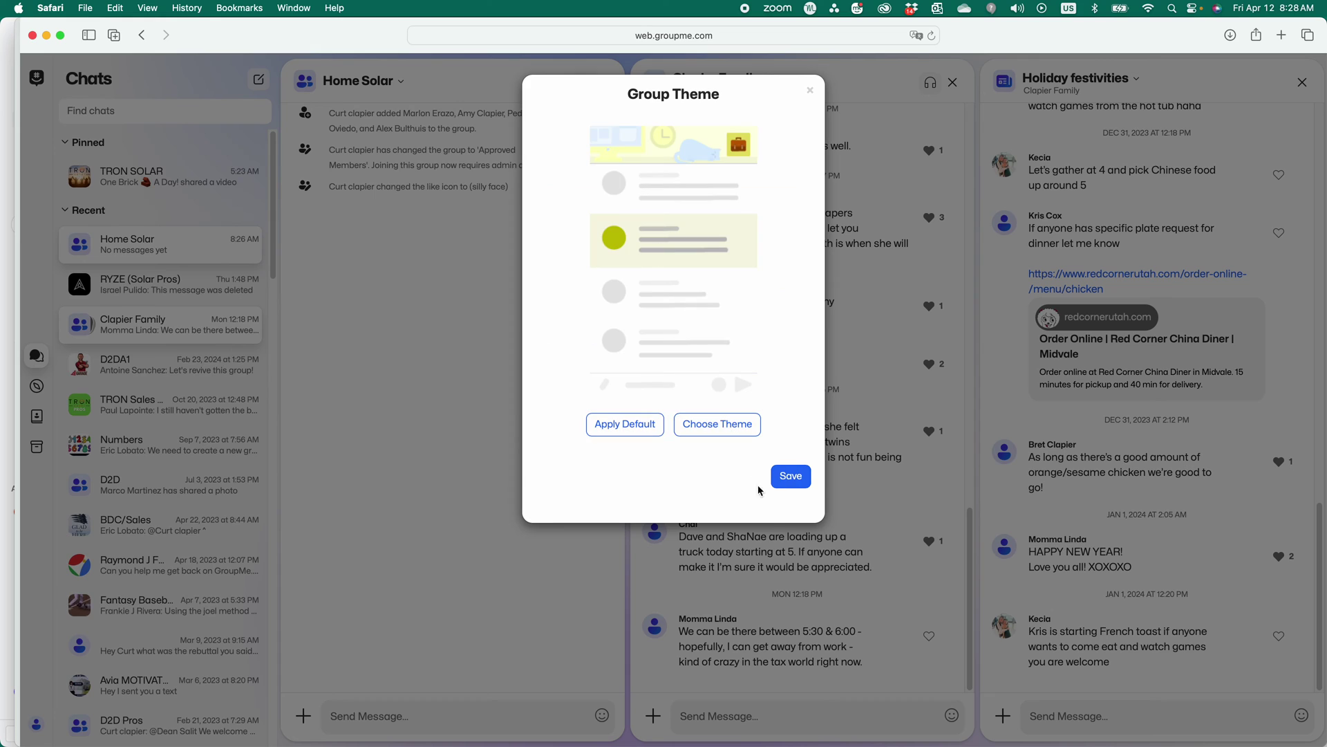
click(791, 477)
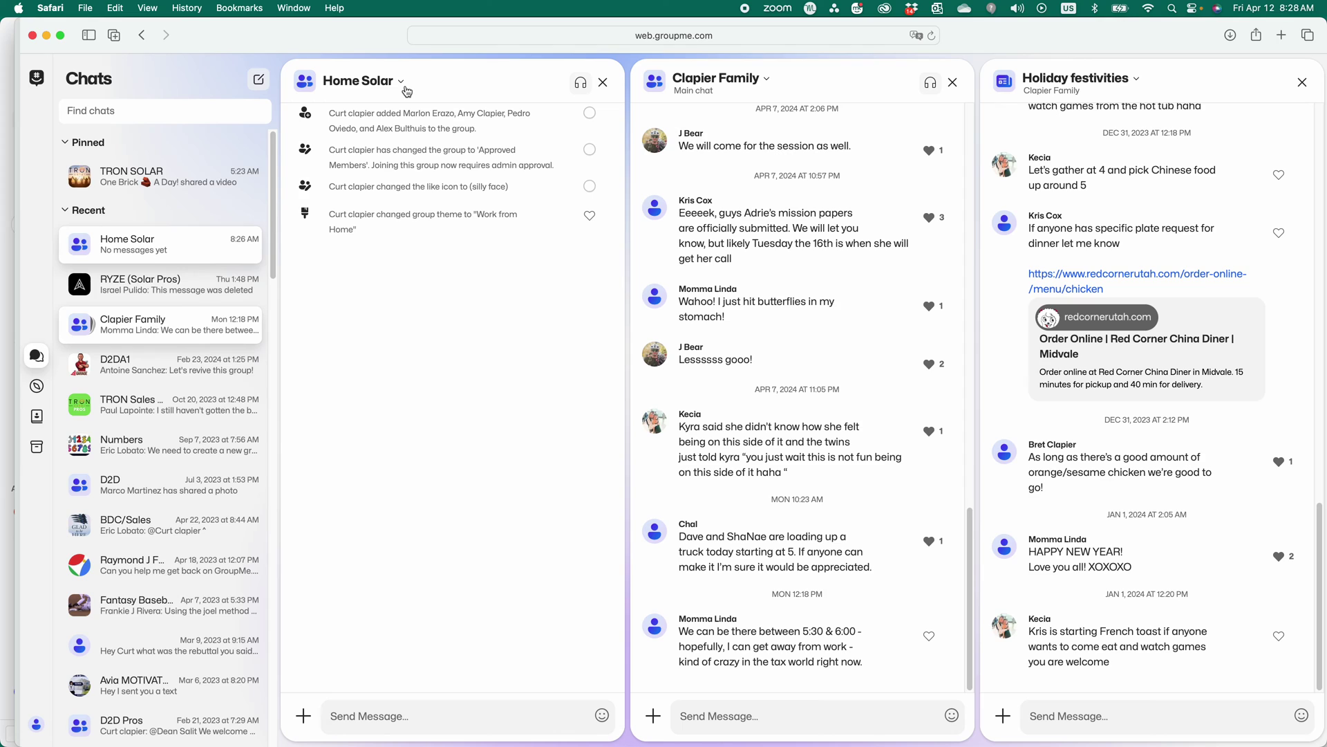
Close the family group chat and its Holiday festivities and Wrestling topic chats, keeping only the Home Solar chat open
click(954, 83)
click(953, 83)
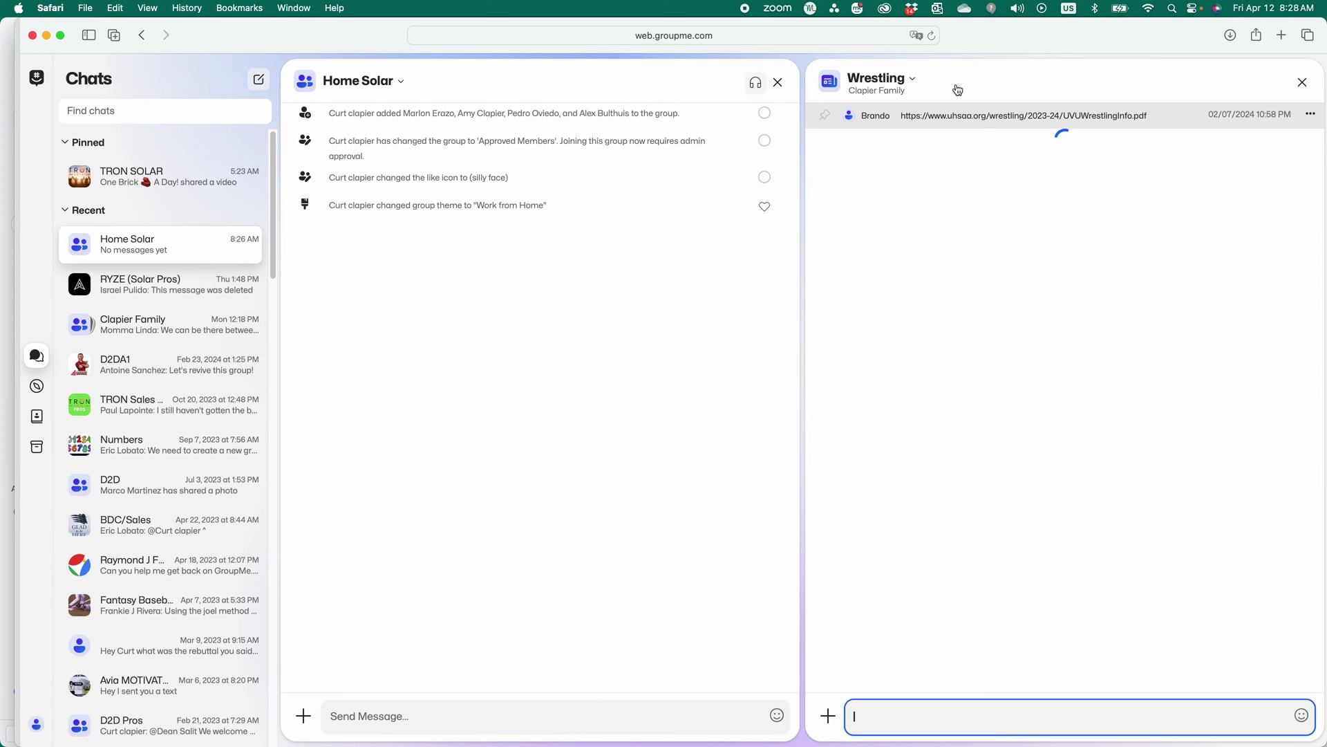
click(1300, 82)
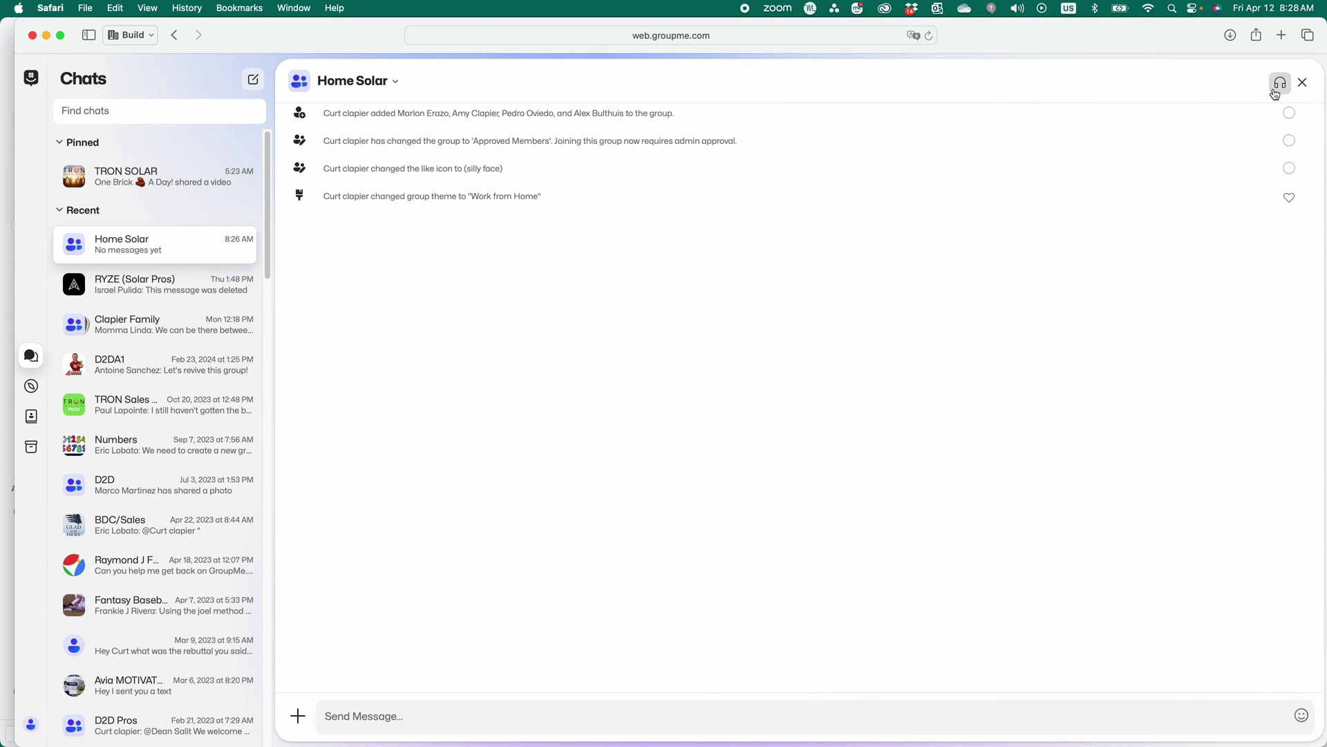
Open the Home Solar call setup, allow microphone and camera access, and leave without starting a call
click(1275, 94)
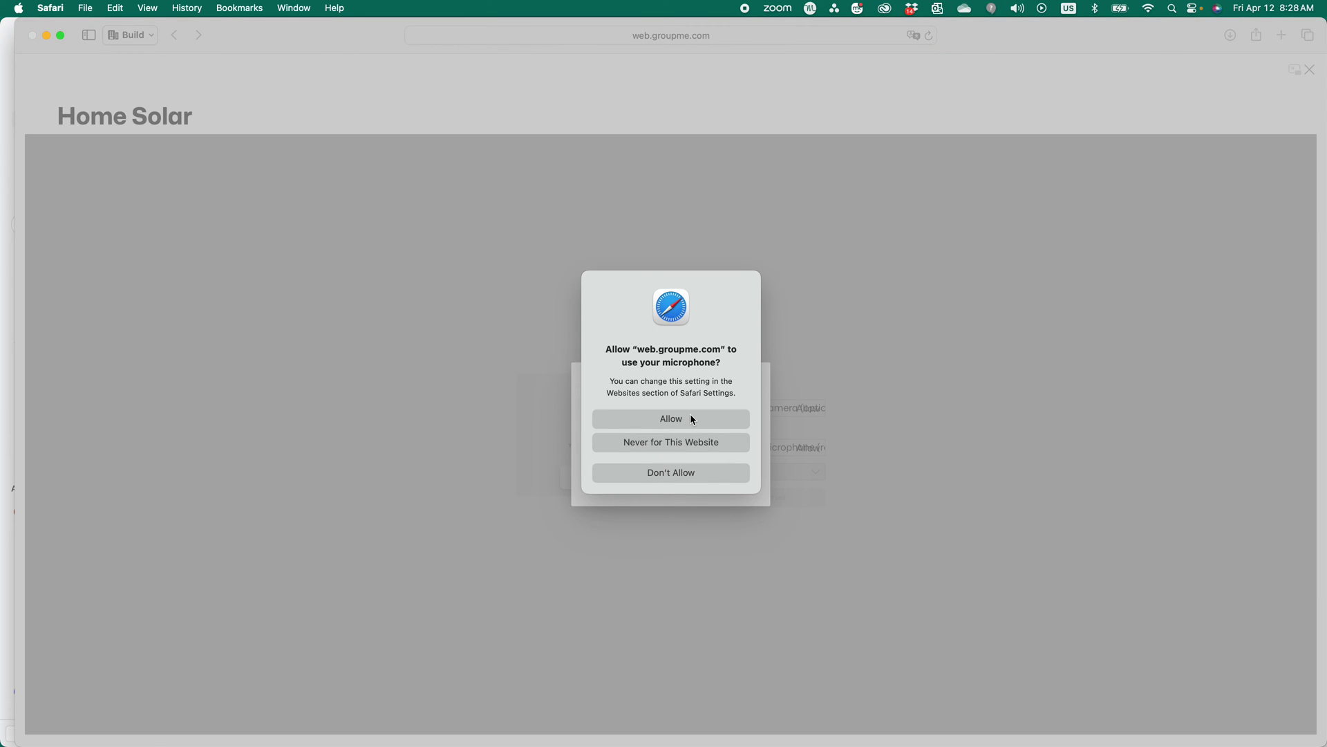
click(693, 417)
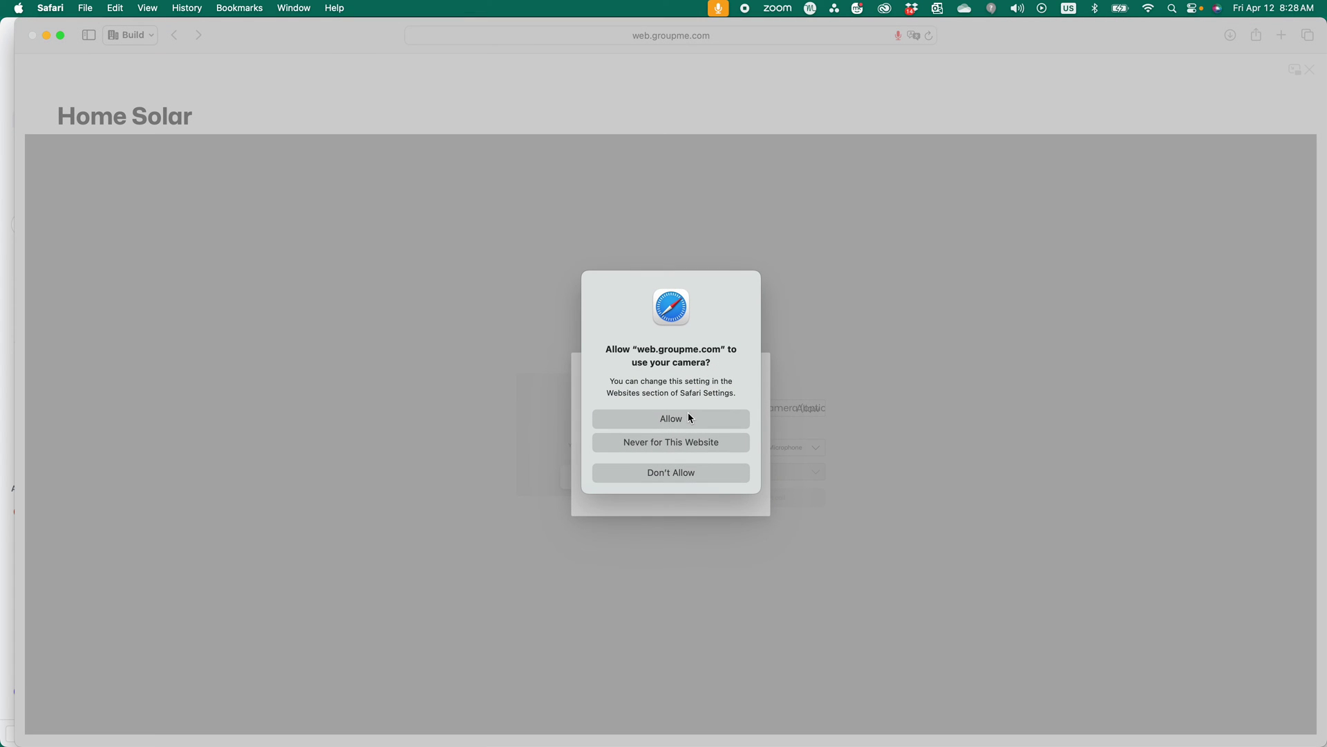
click(689, 418)
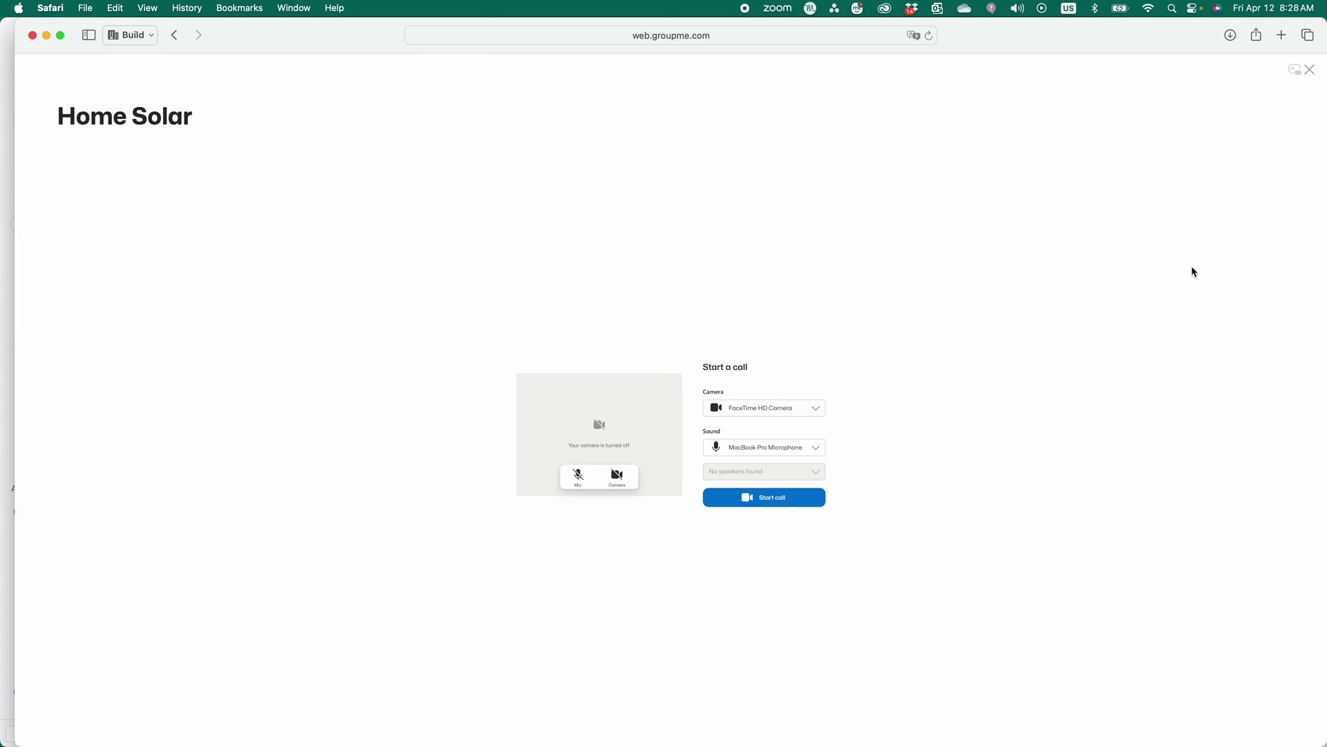
click(1311, 70)
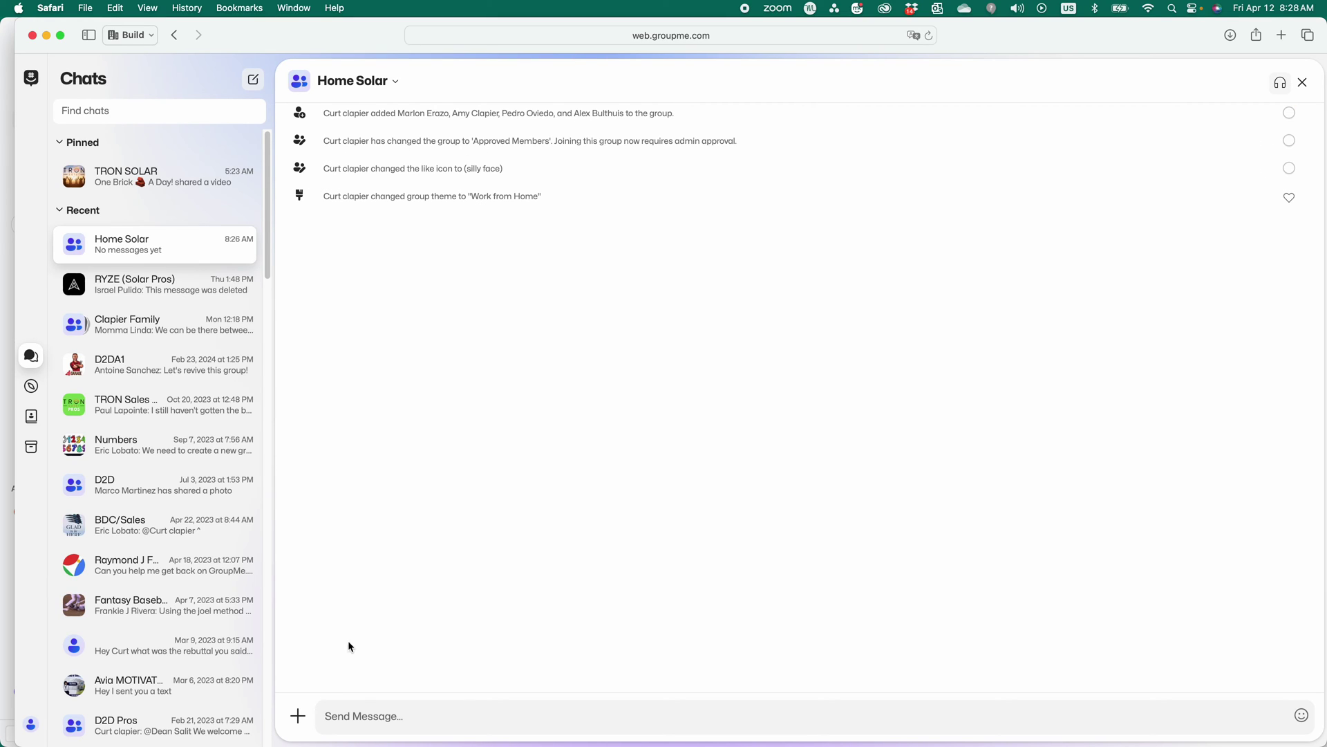
Look over the attachment options for messages and the group options of the Home Solar chat
click(298, 716)
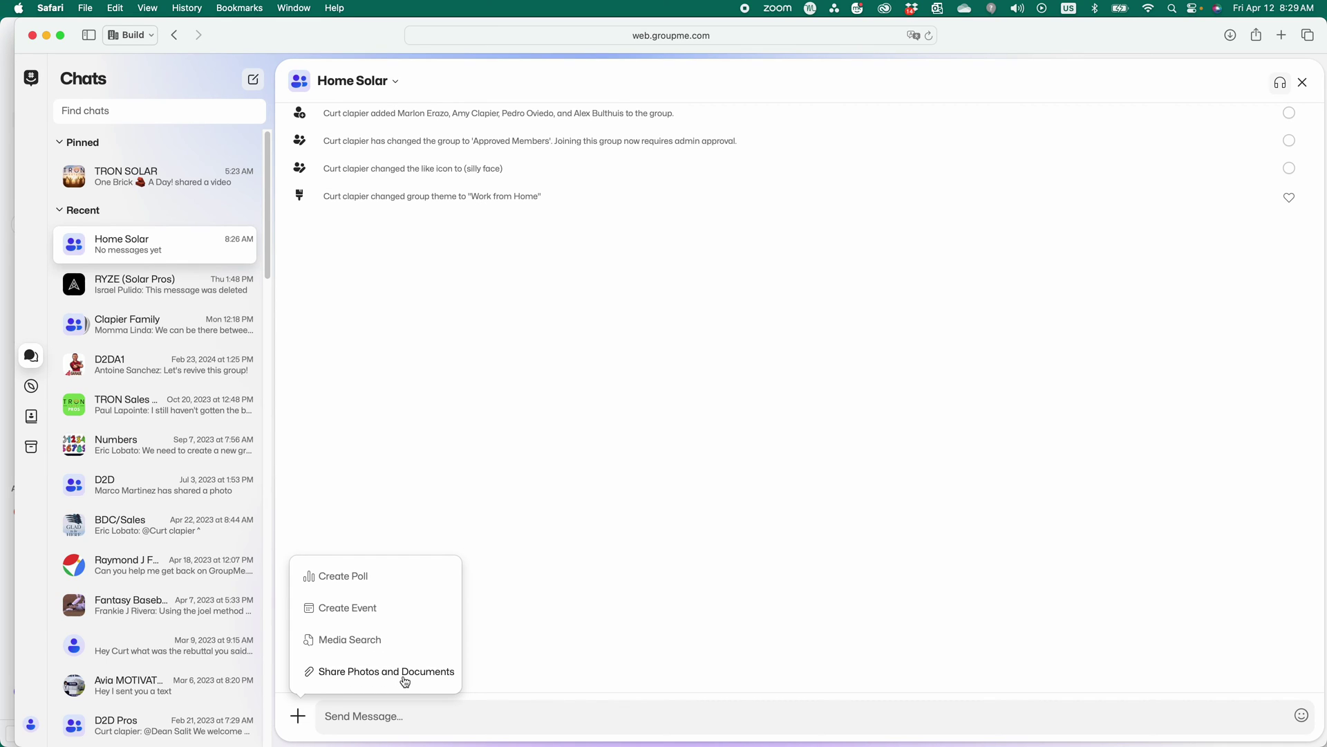
click(389, 714)
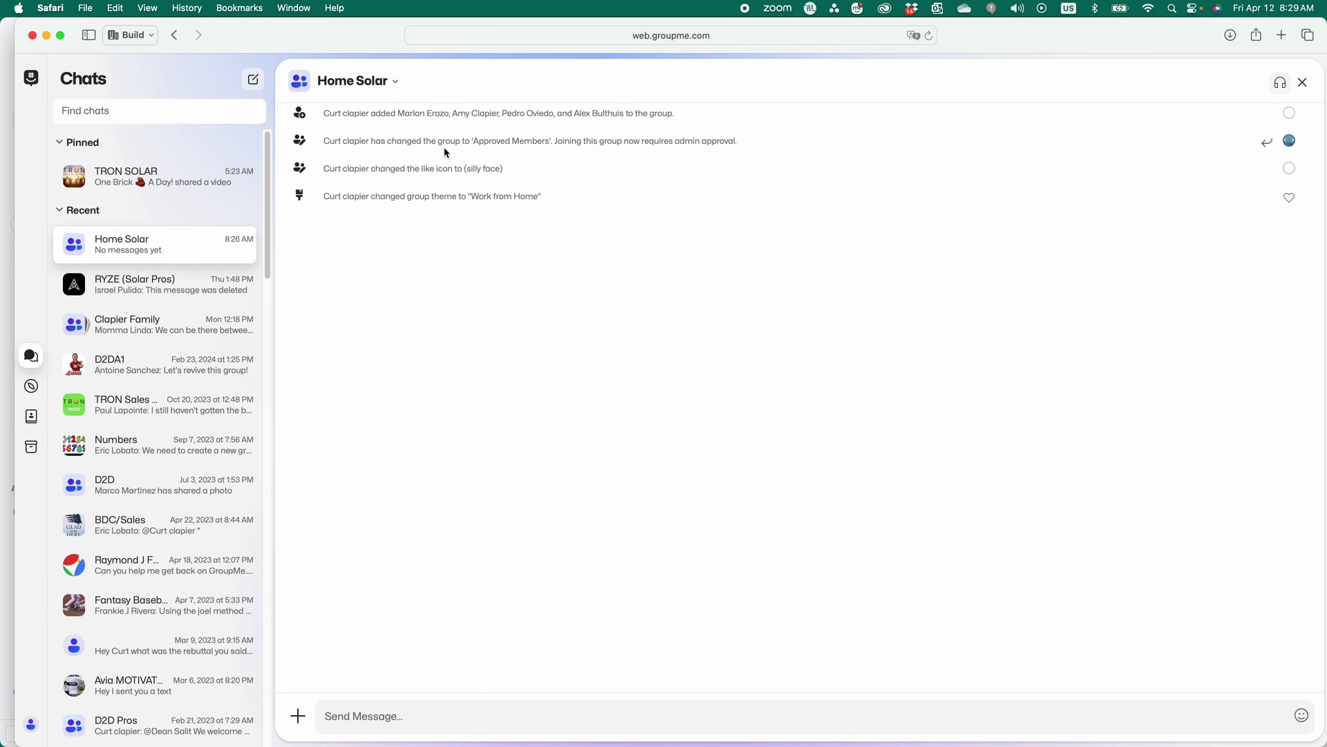
click(396, 82)
click(397, 82)
click(397, 82)
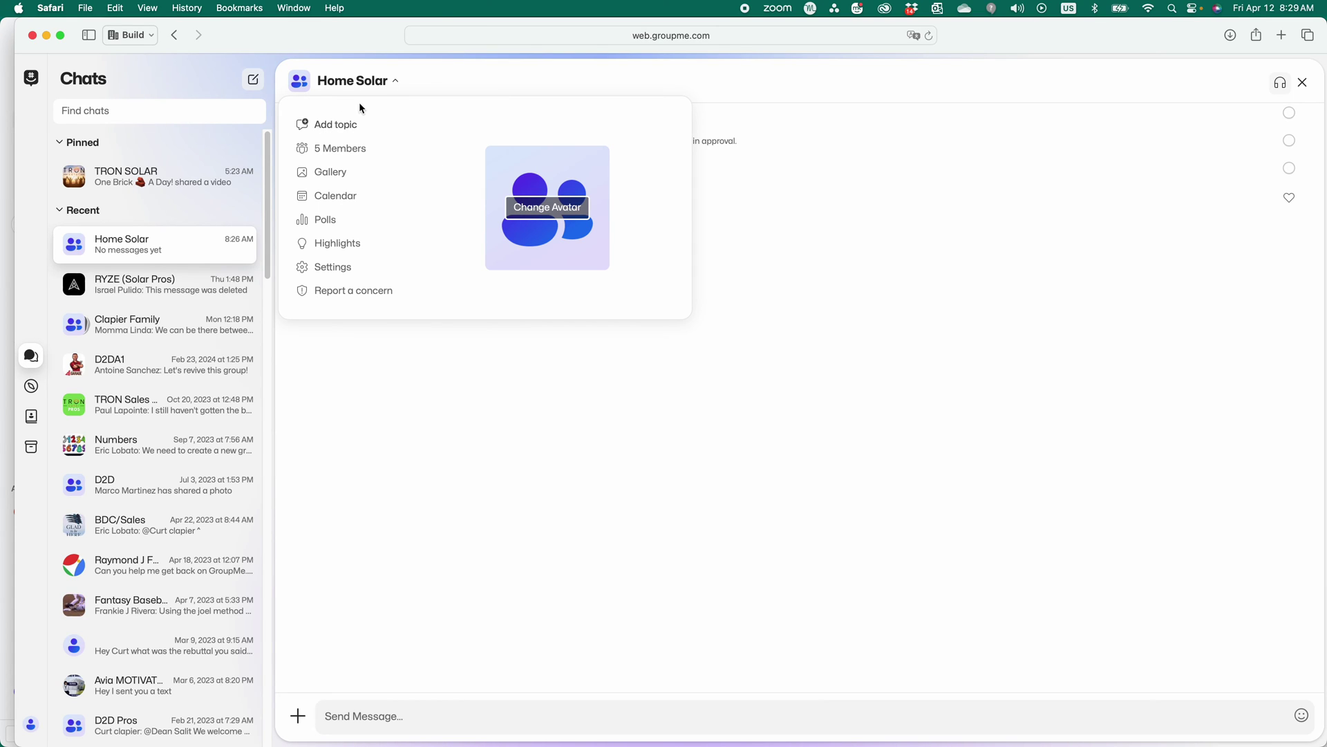
click(396, 82)
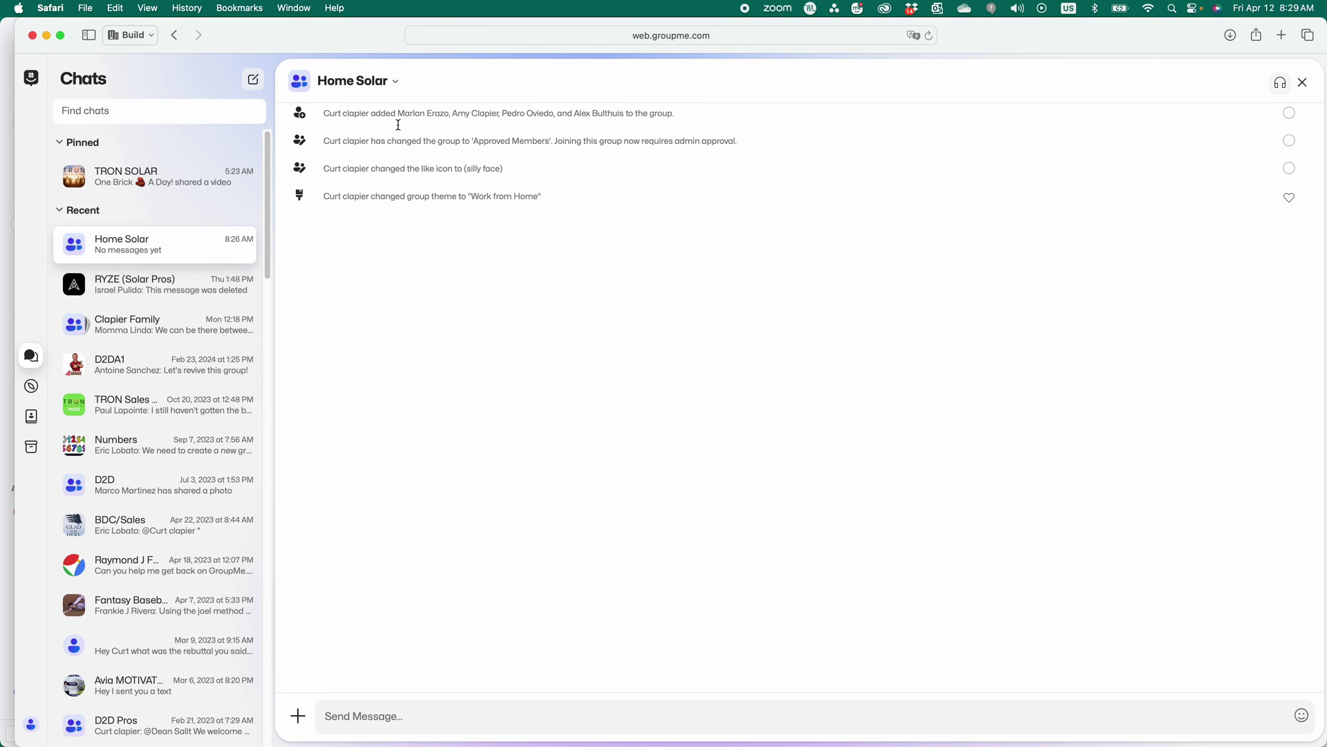
Create a topic named Setting in the Home Solar group, leaving its description empty
click(394, 83)
click(345, 127)
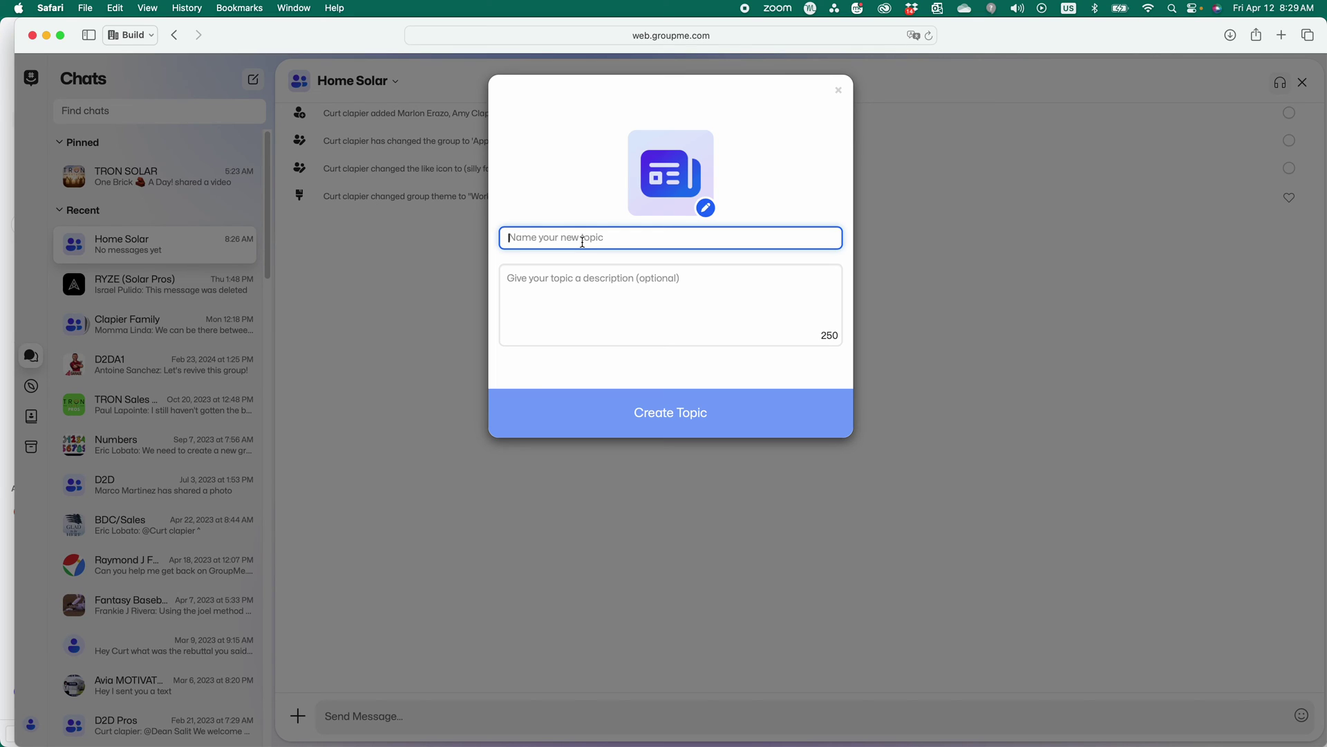
text(Setting)
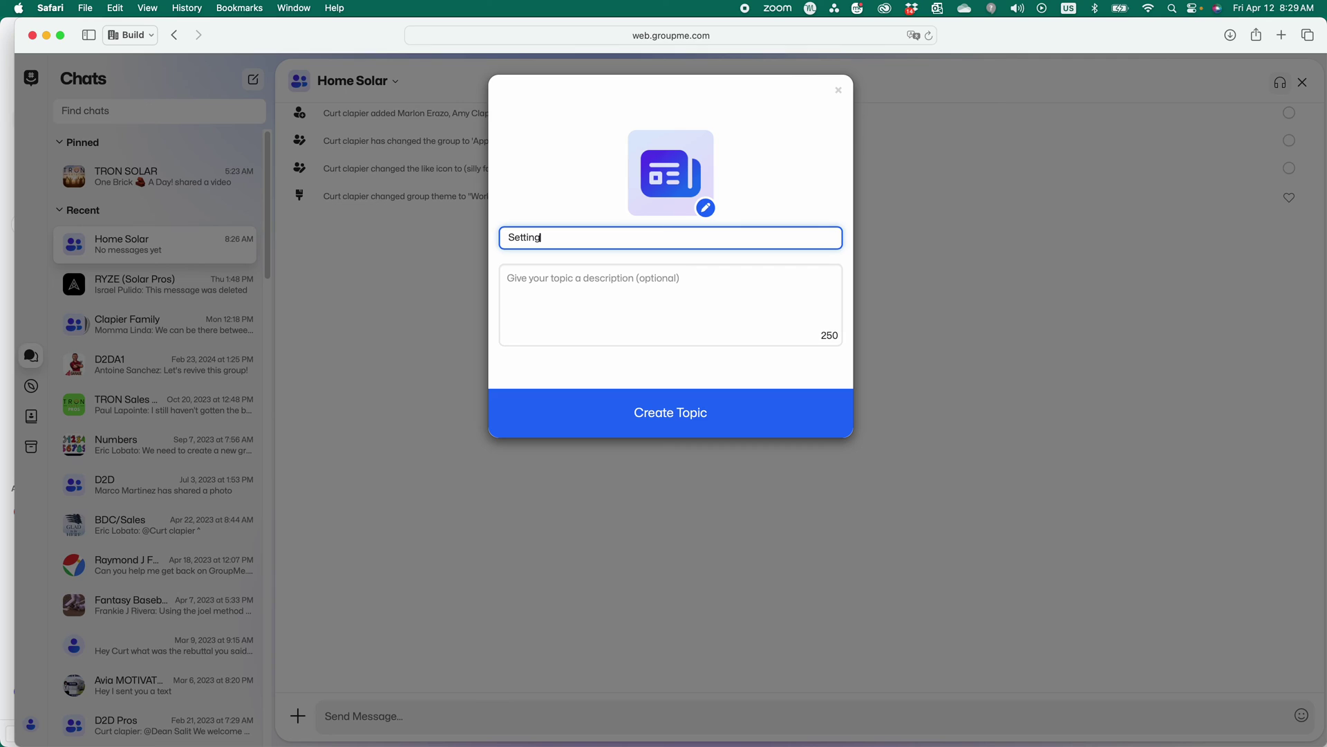
click(555, 287)
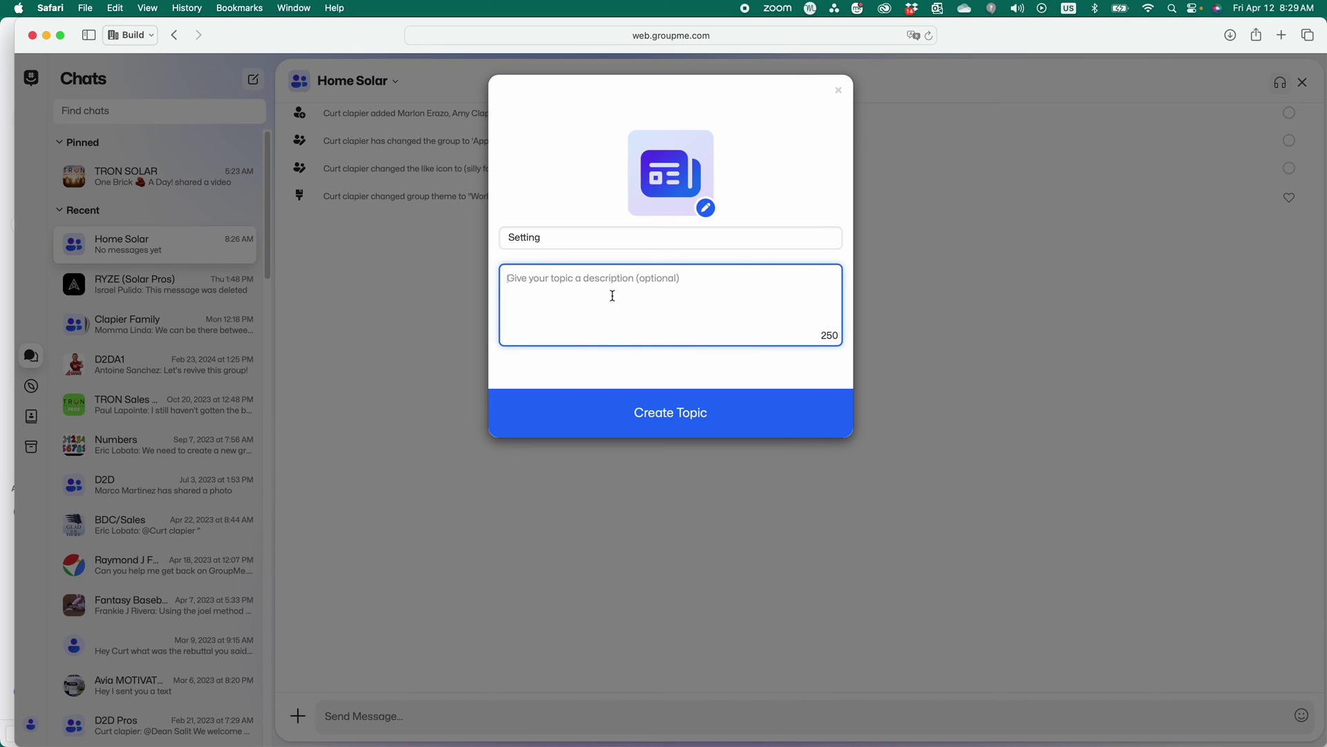
click(623, 407)
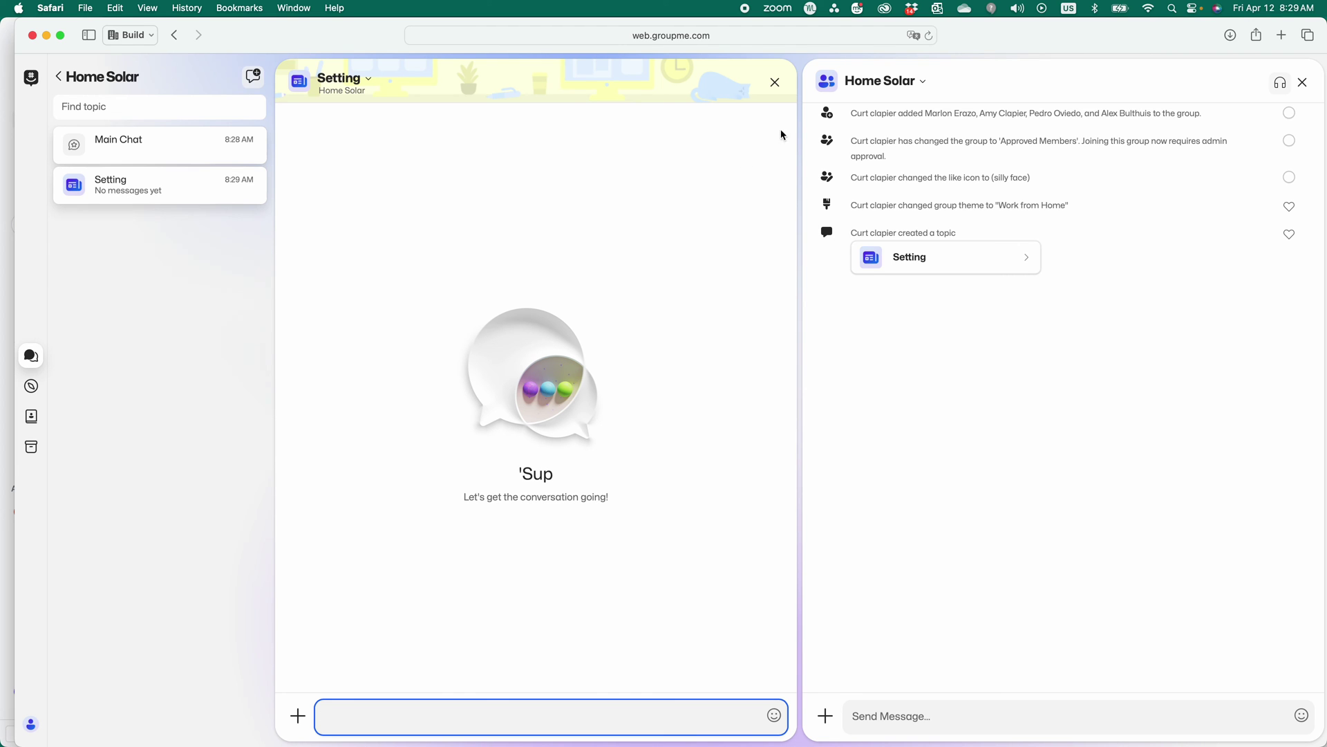
Create another topic named Closing in the Home Solar group without a description
click(921, 83)
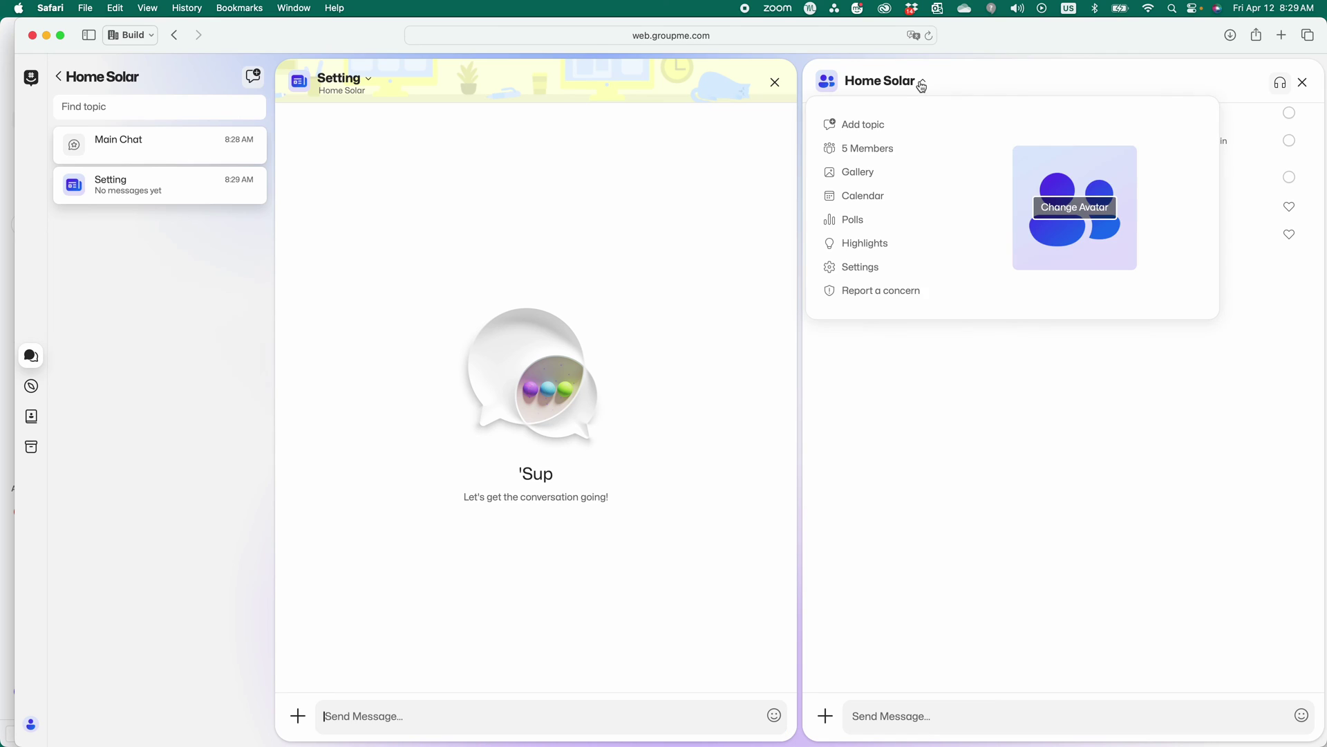
click(865, 129)
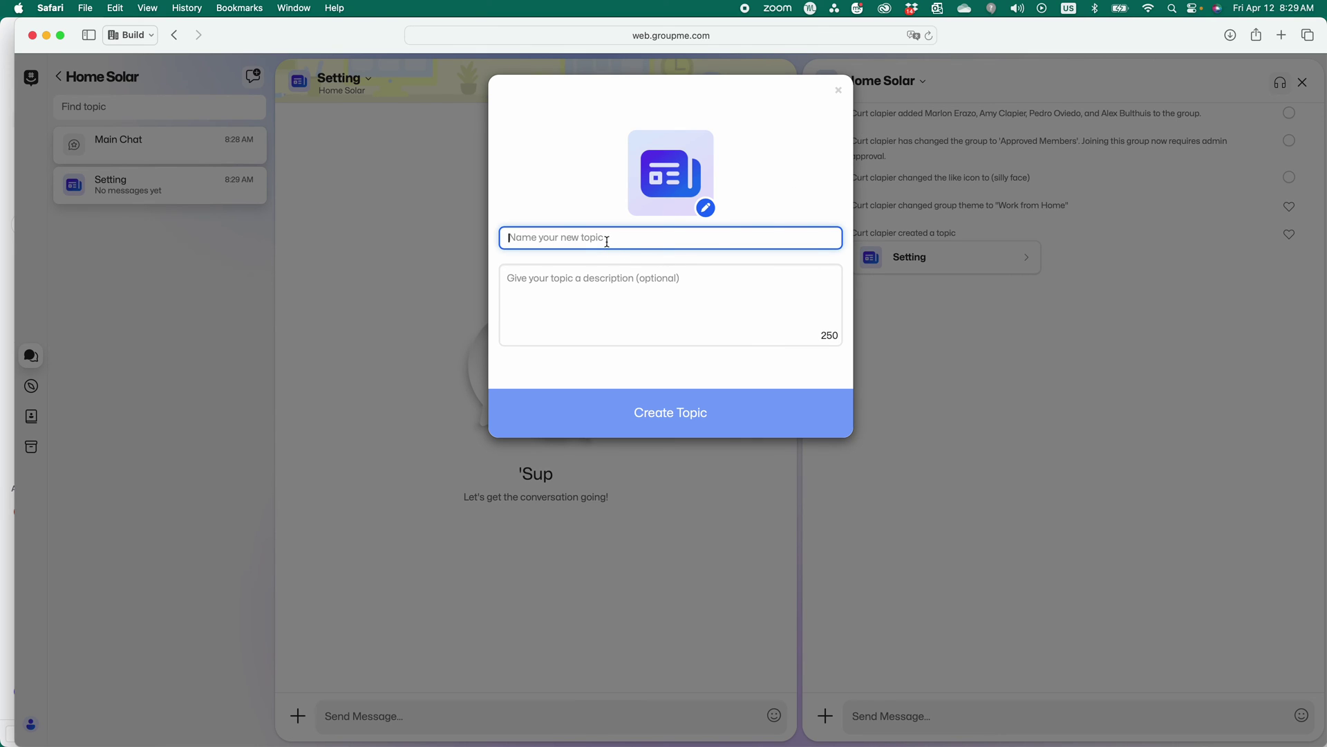
text(Cl)
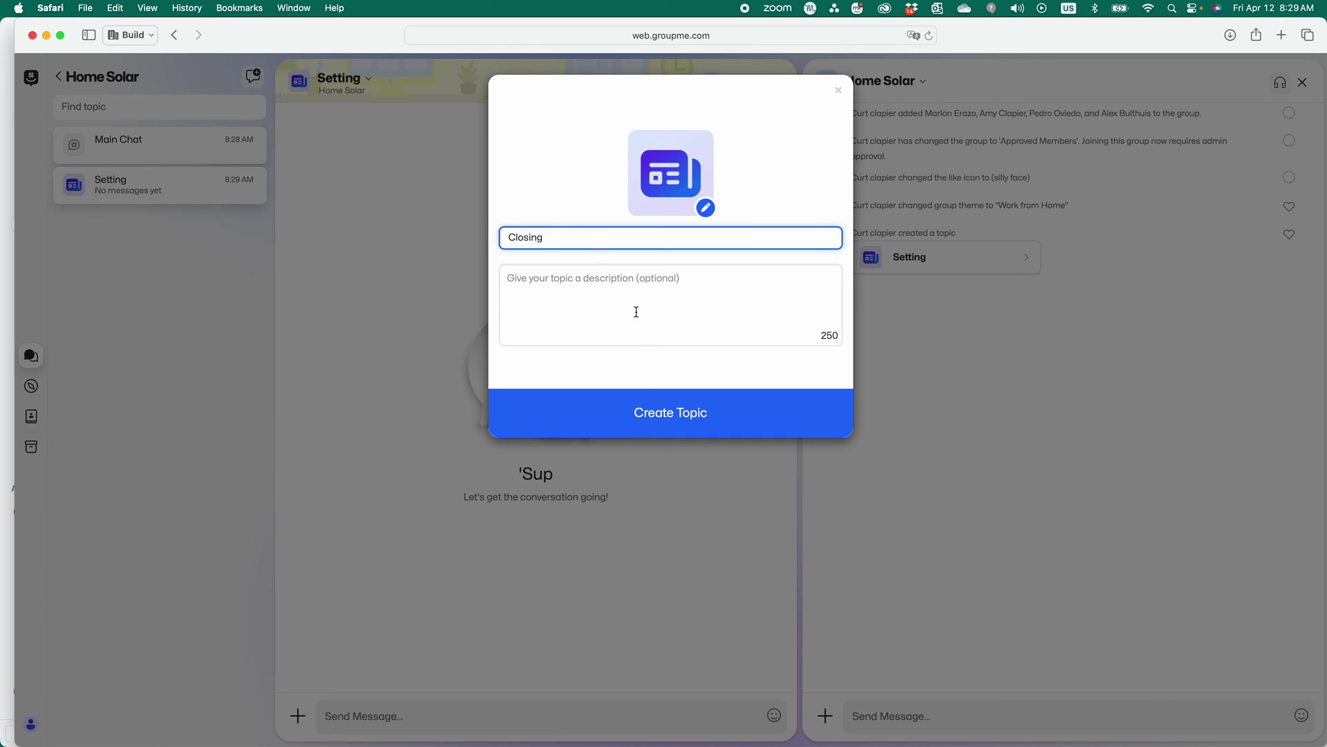
text(osing)
click(650, 409)
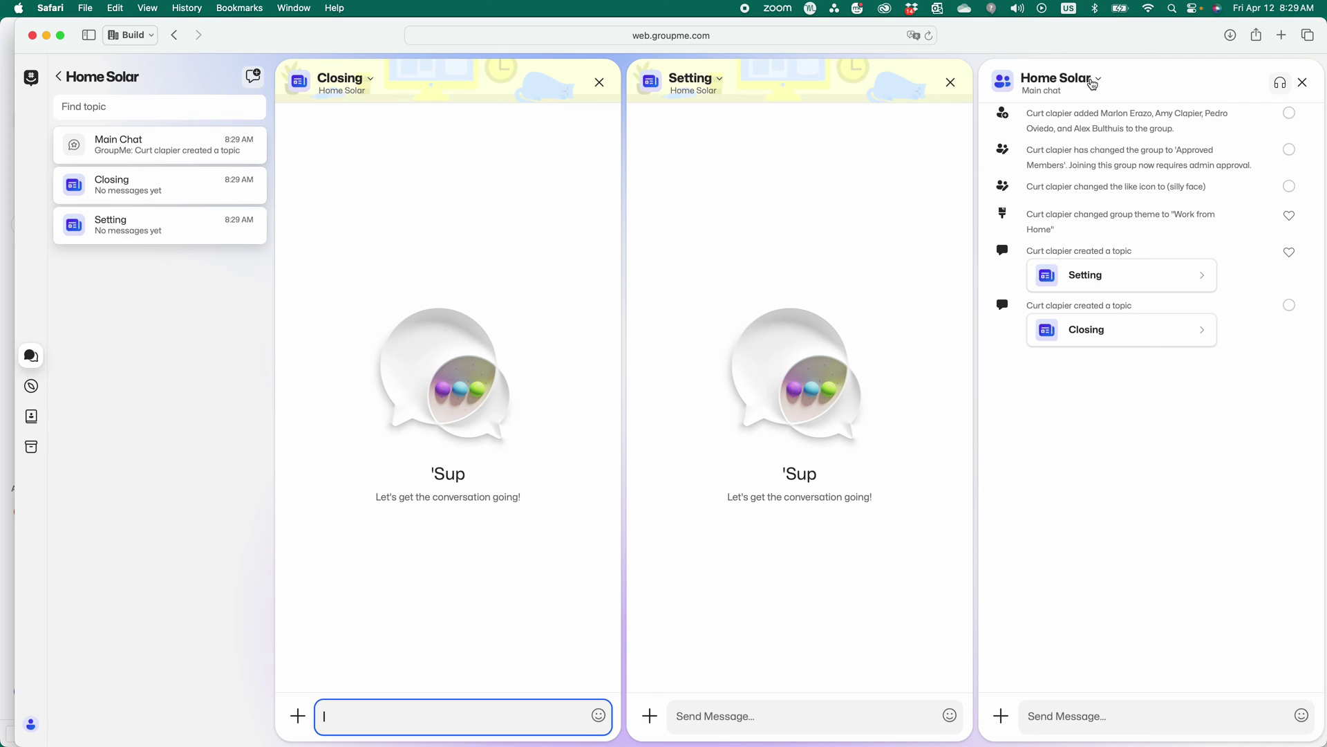
Try to open the topics list from the Home Solar main chat's group options
click(1092, 84)
click(1047, 153)
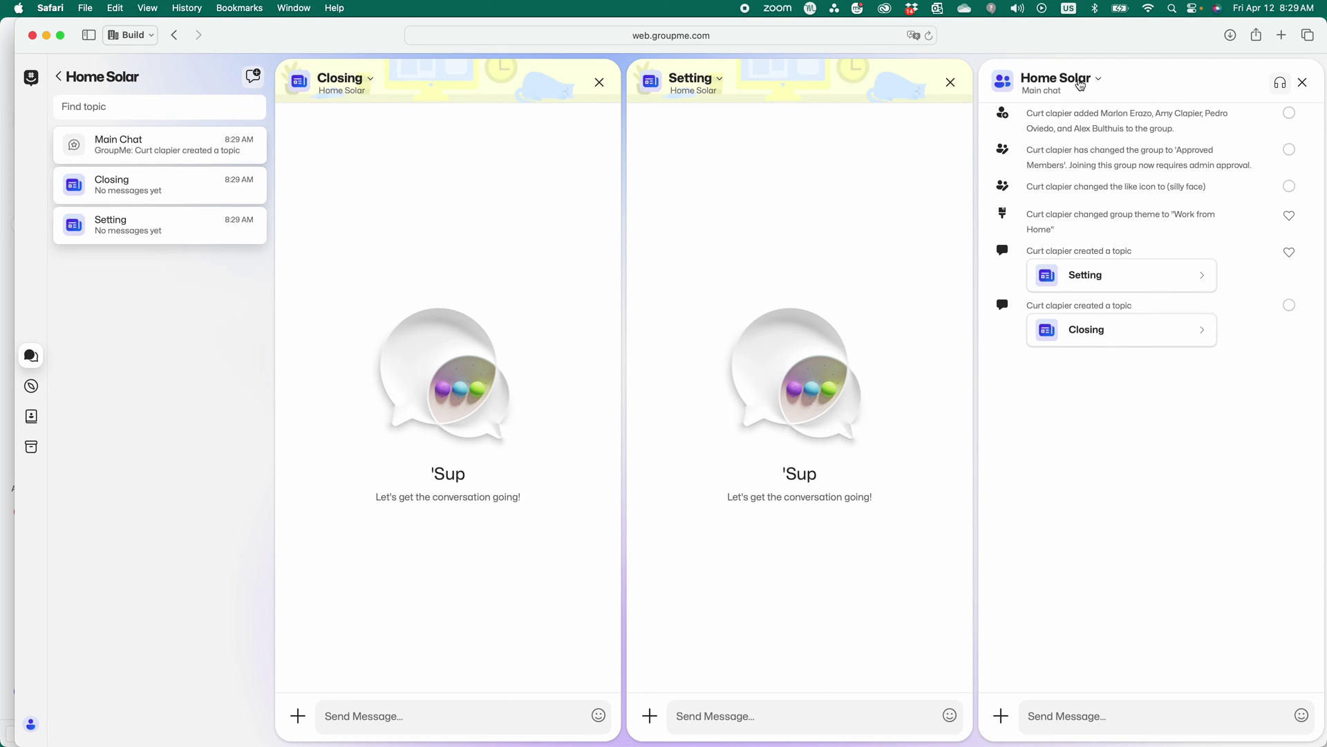
click(1082, 83)
click(1022, 153)
click(1062, 80)
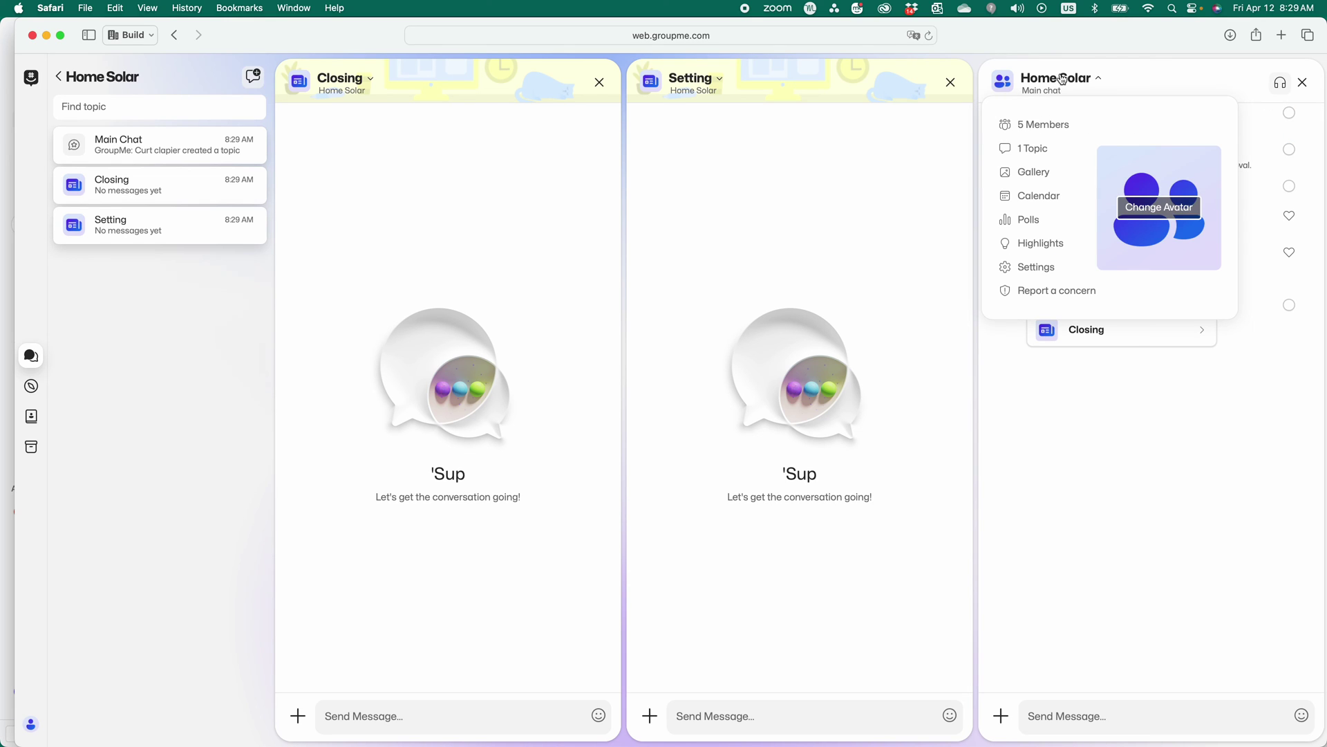
click(1047, 150)
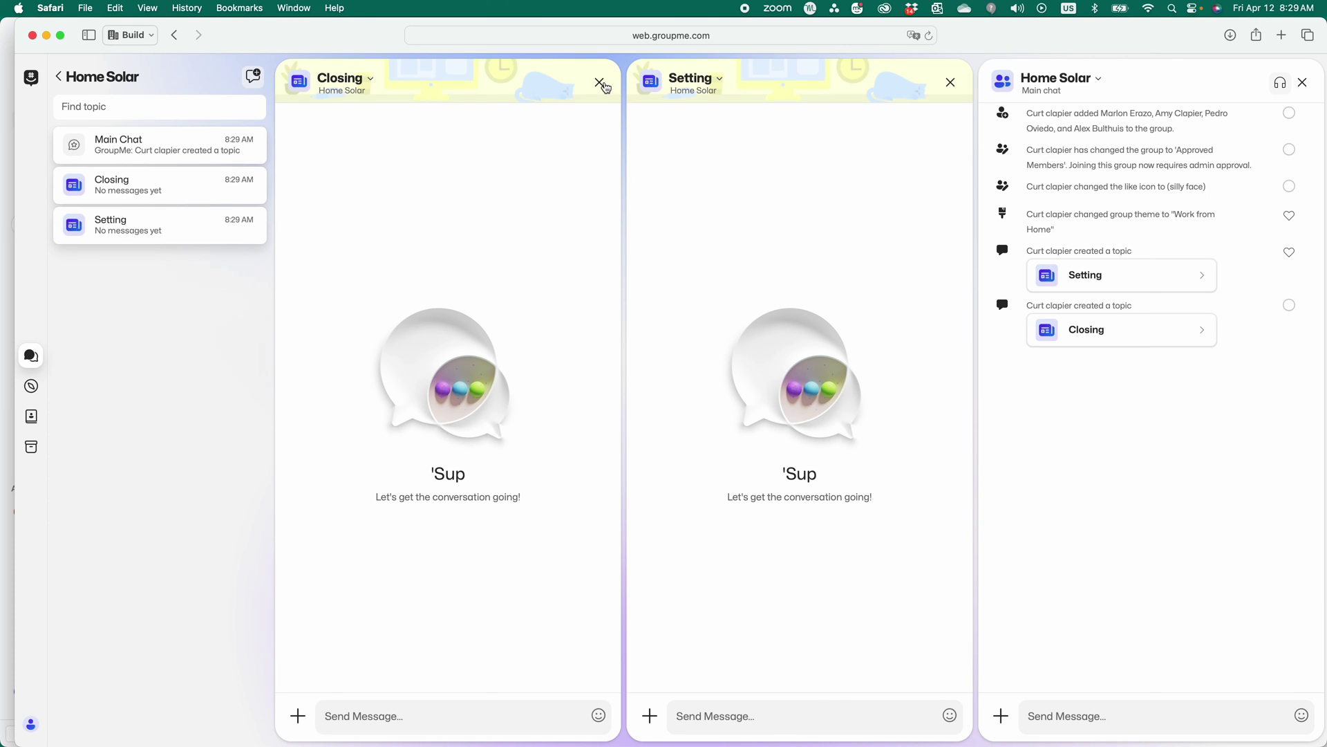
Close the Closing and Setting topic chats, and check the topics entry in the main chat's group options again
click(600, 83)
click(773, 83)
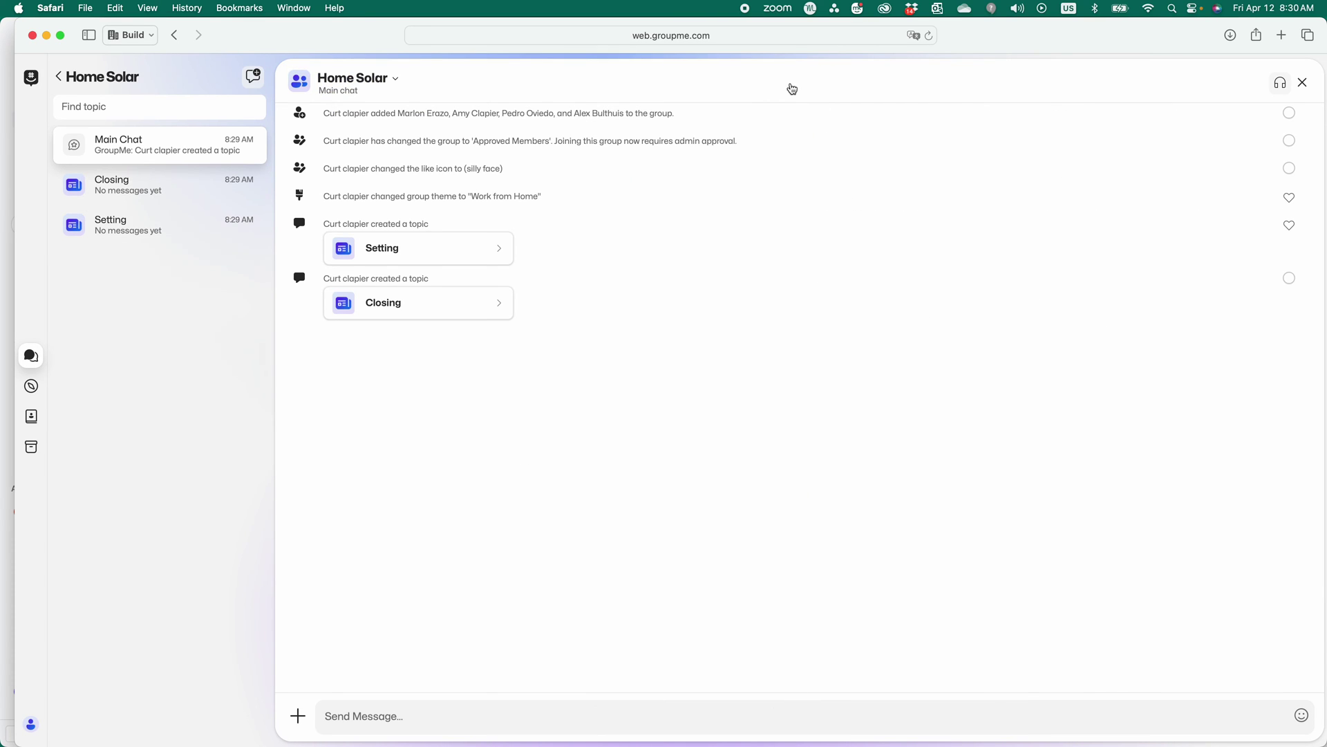
click(402, 79)
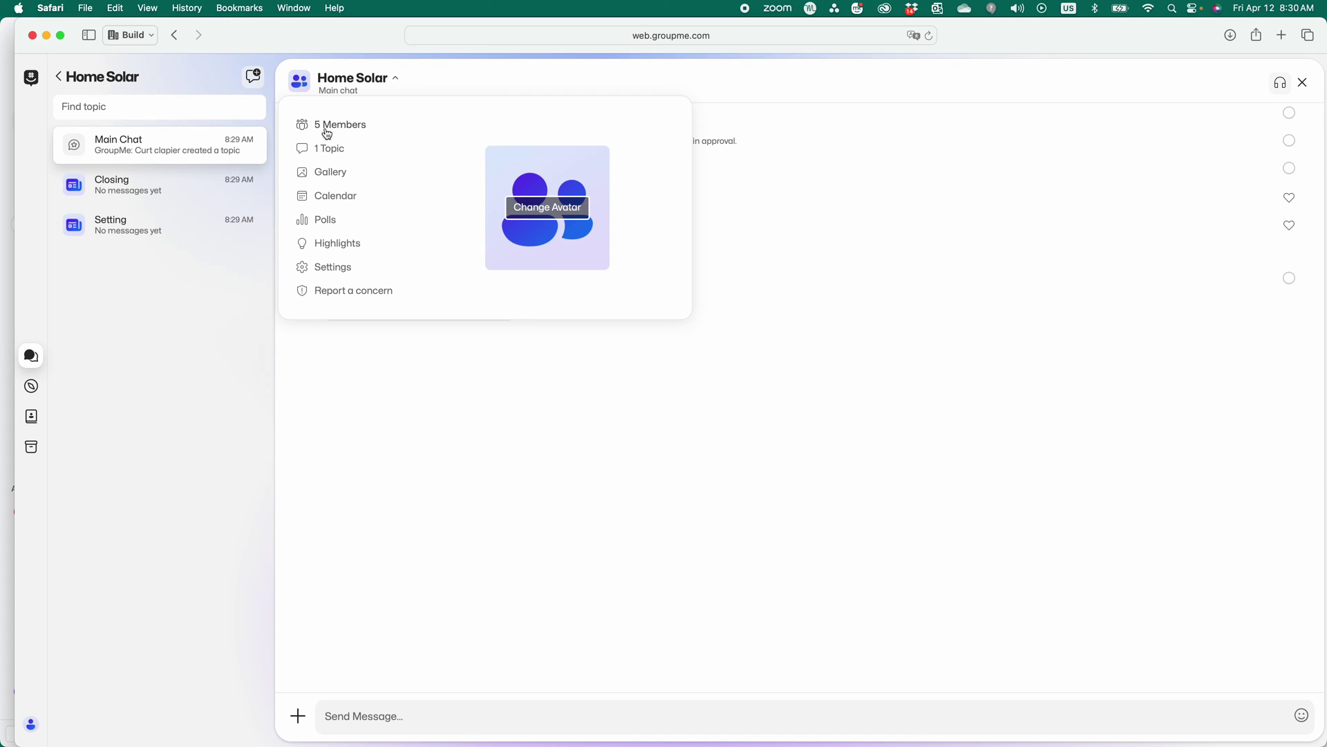
click(299, 151)
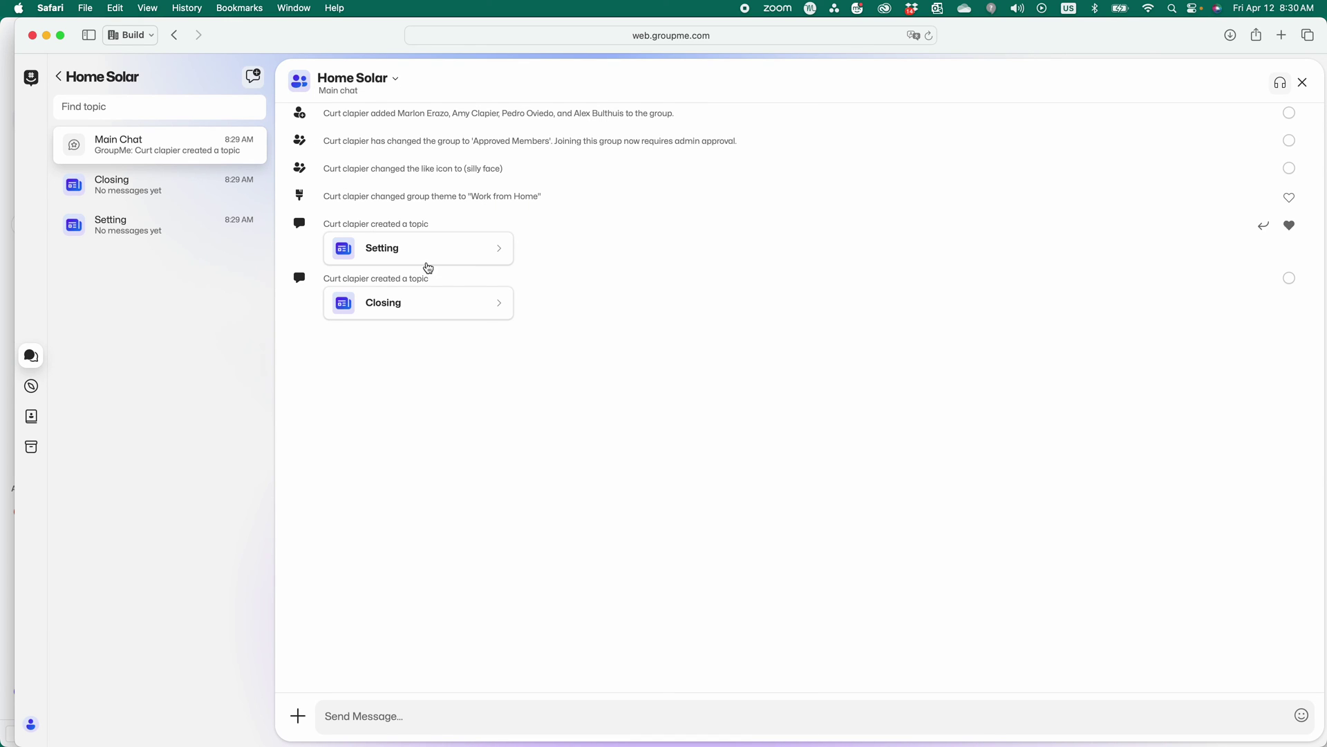
Open the Setting topic from the main chat, view its topic options, and bring Main Chat back to the front
click(502, 256)
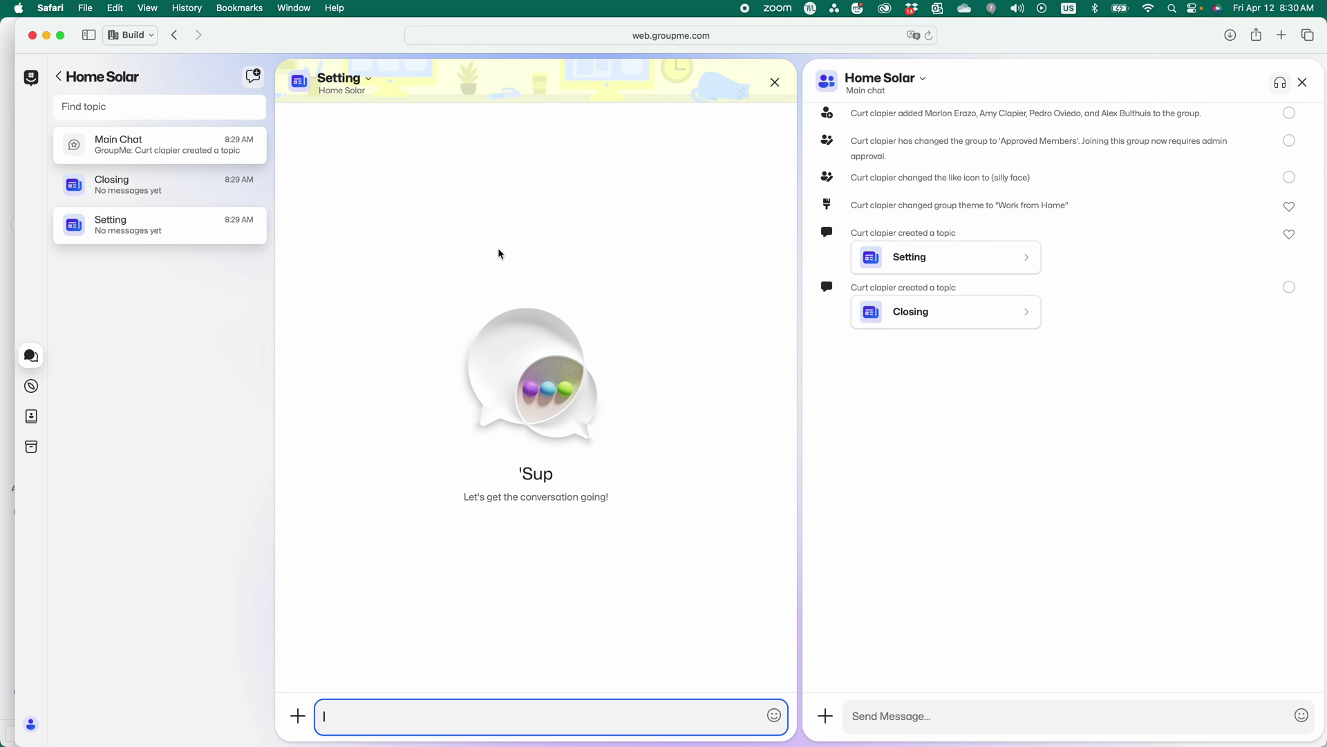
click(366, 84)
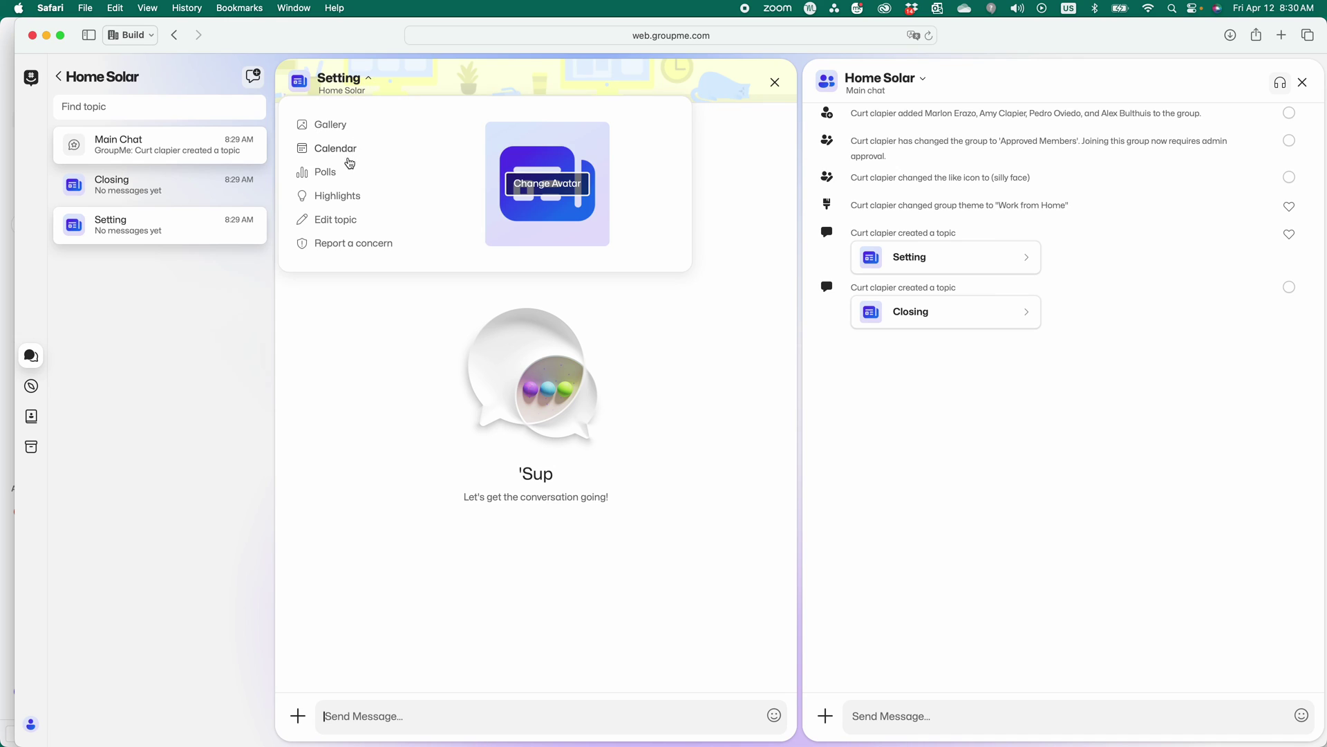
click(703, 434)
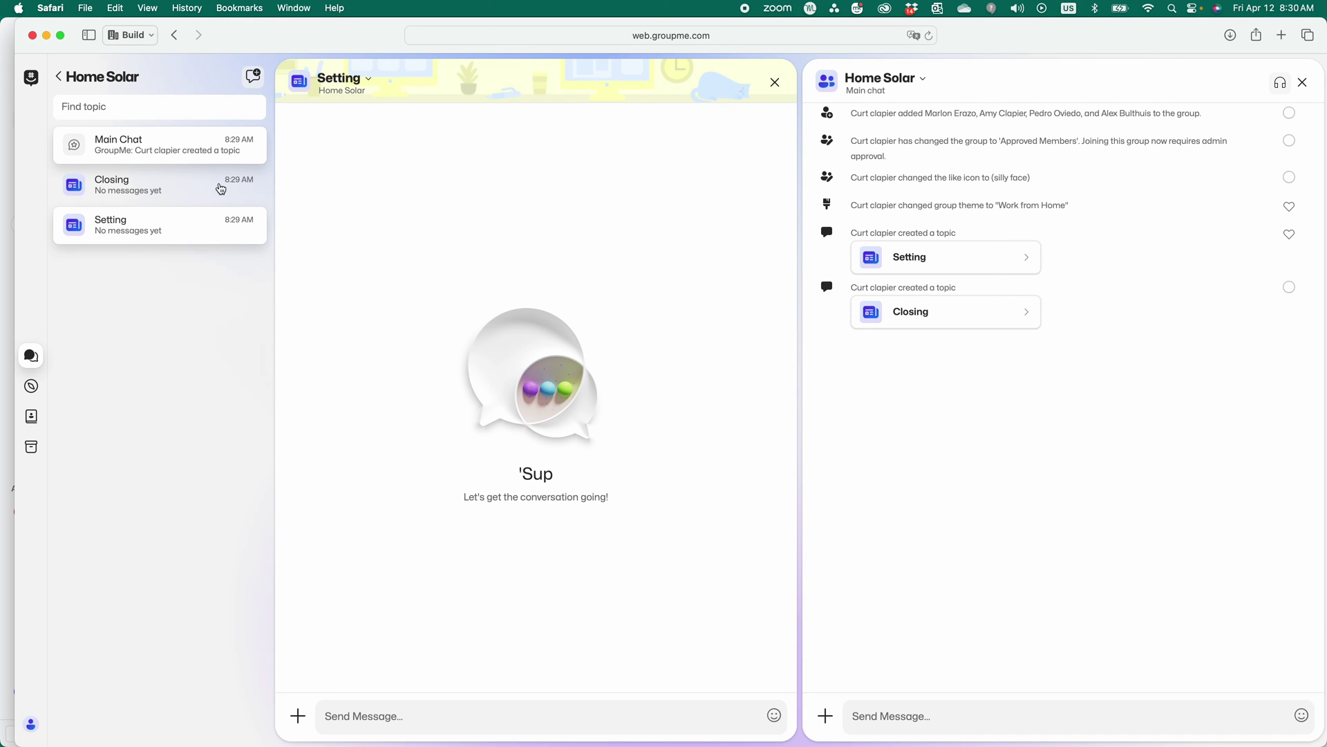
click(225, 151)
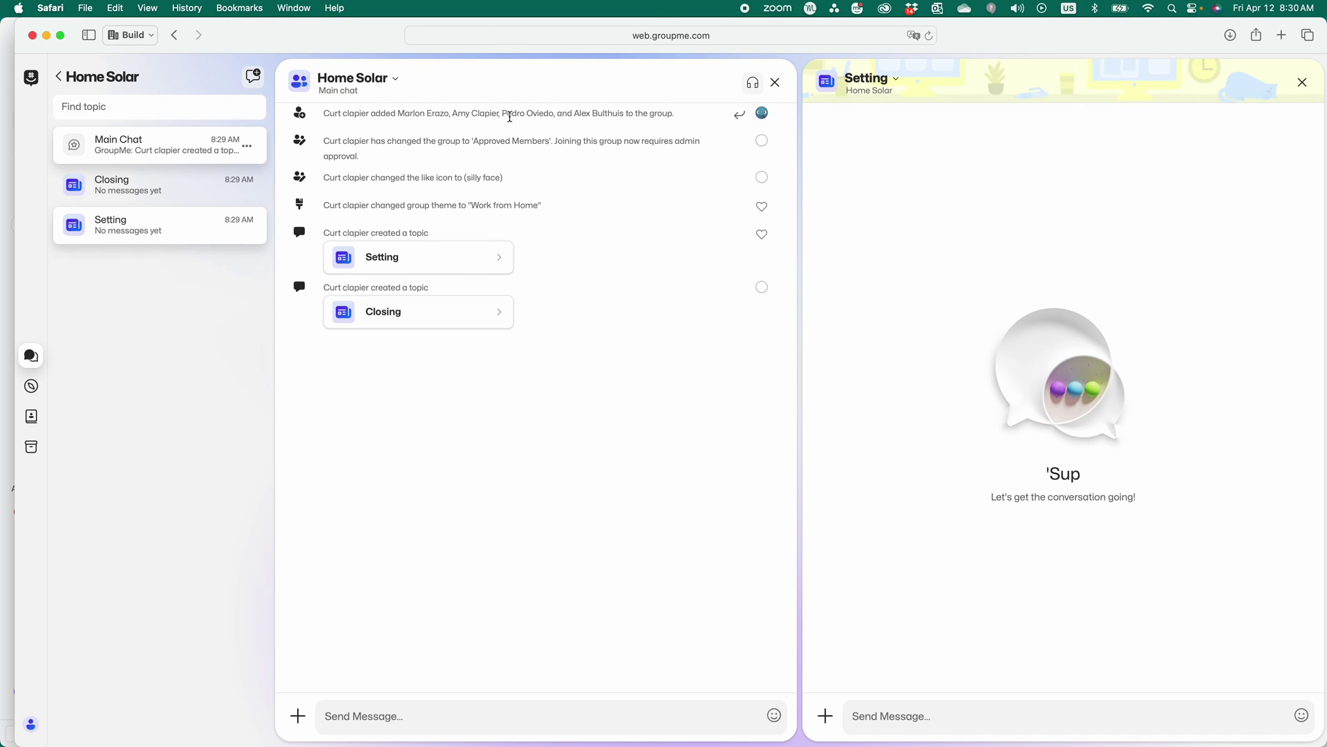
Check the topics and members entries in the Home Solar group options and return to the chat
click(395, 81)
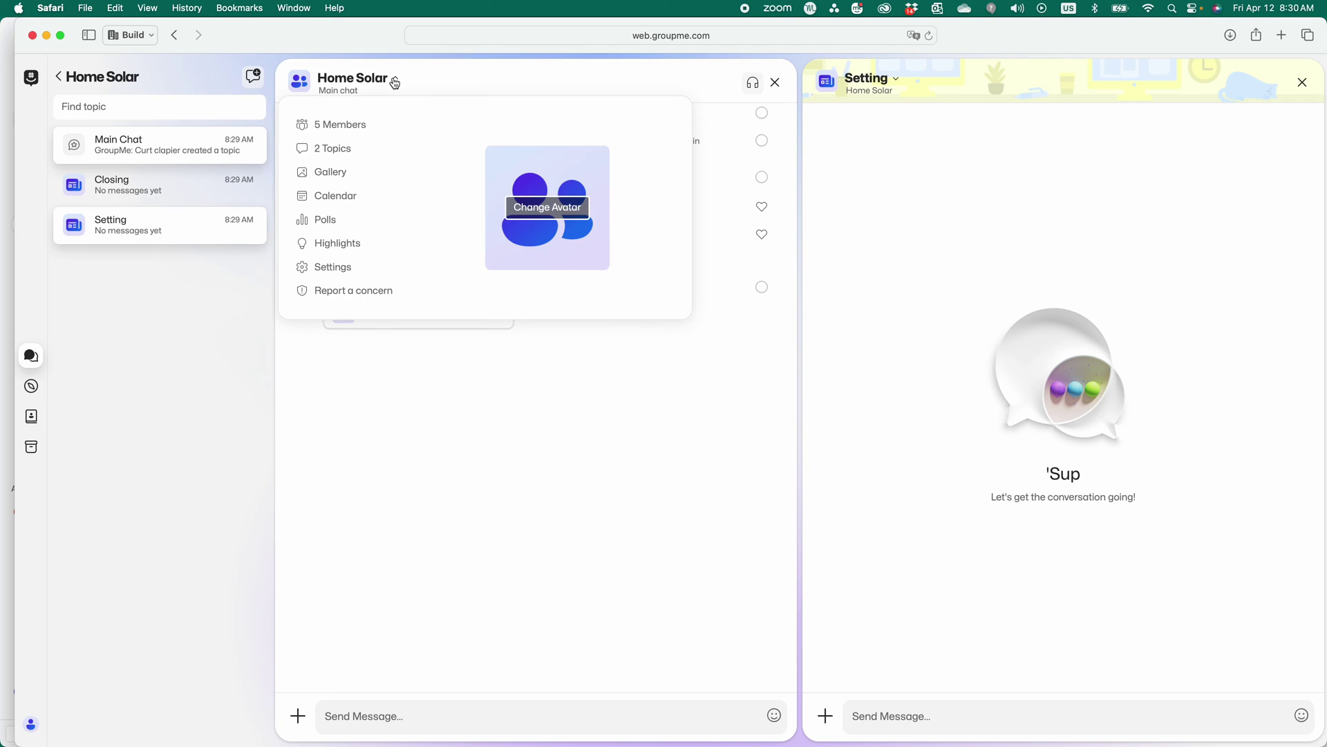
click(305, 150)
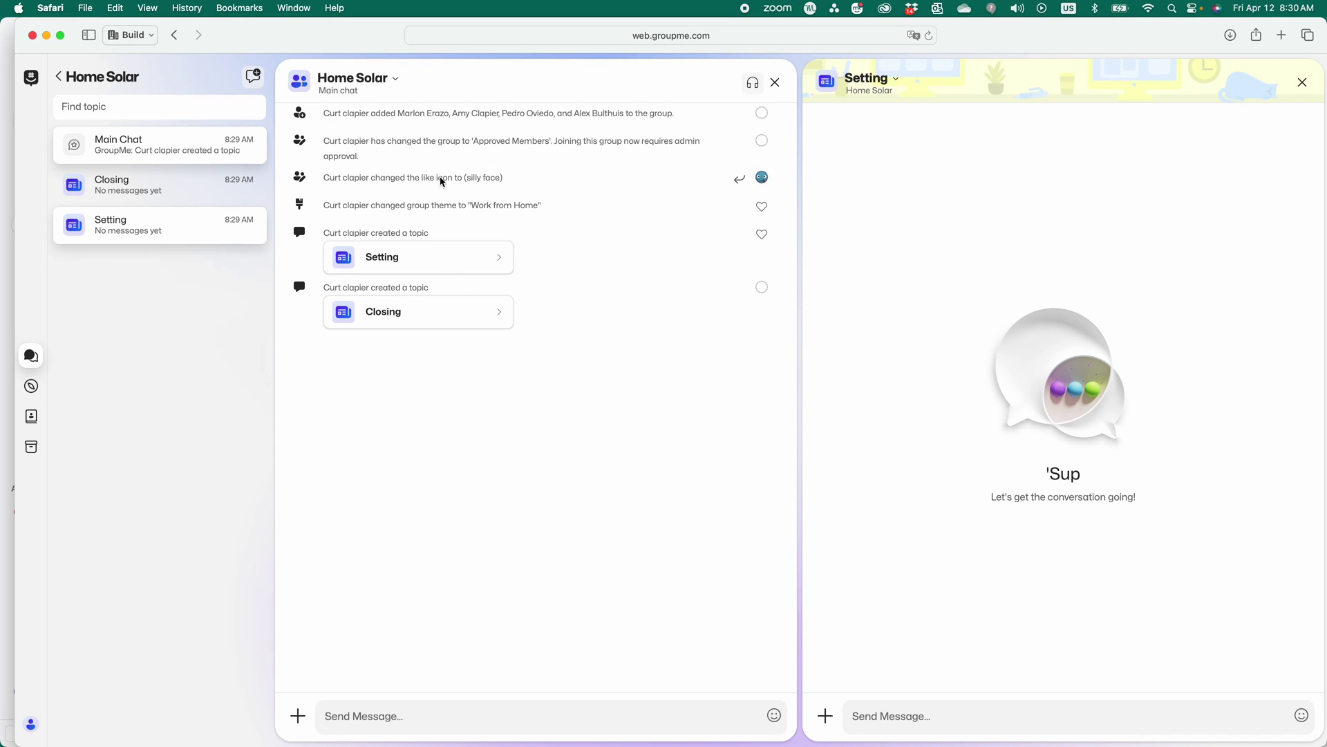
click(389, 78)
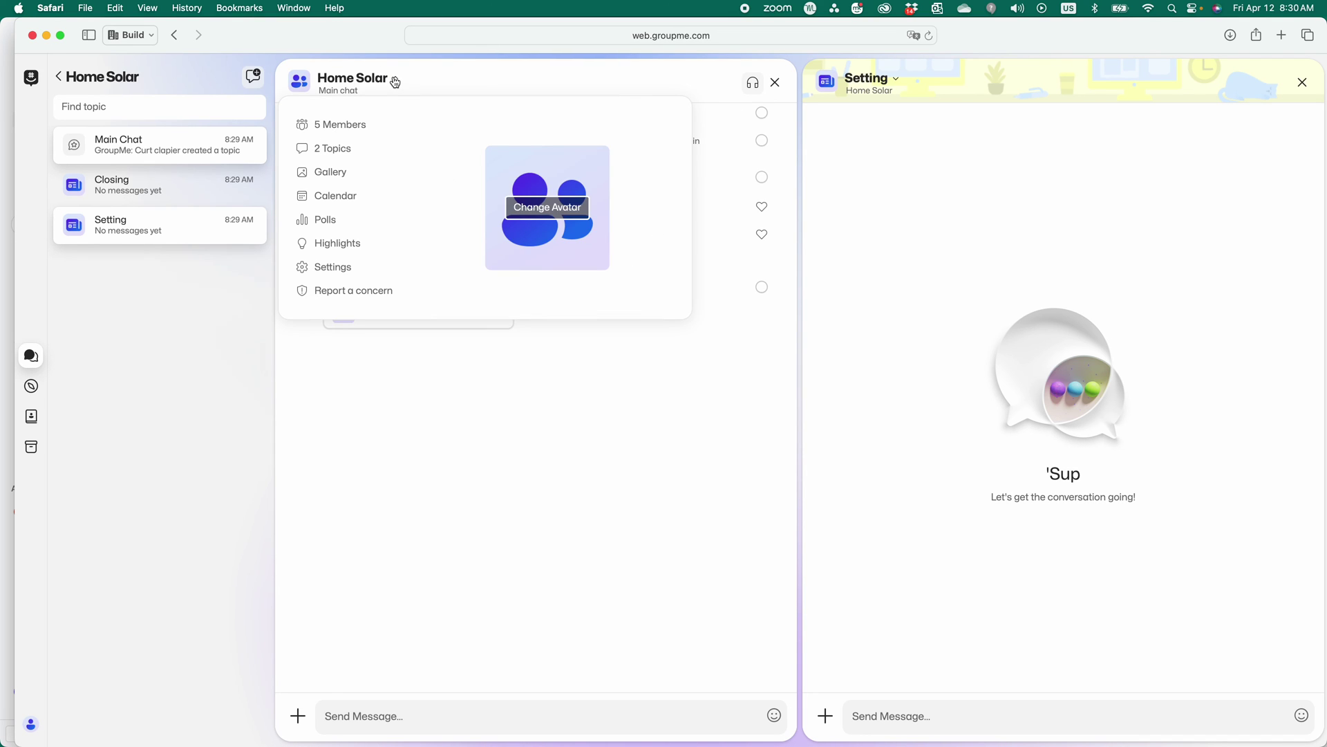
click(347, 128)
click(905, 91)
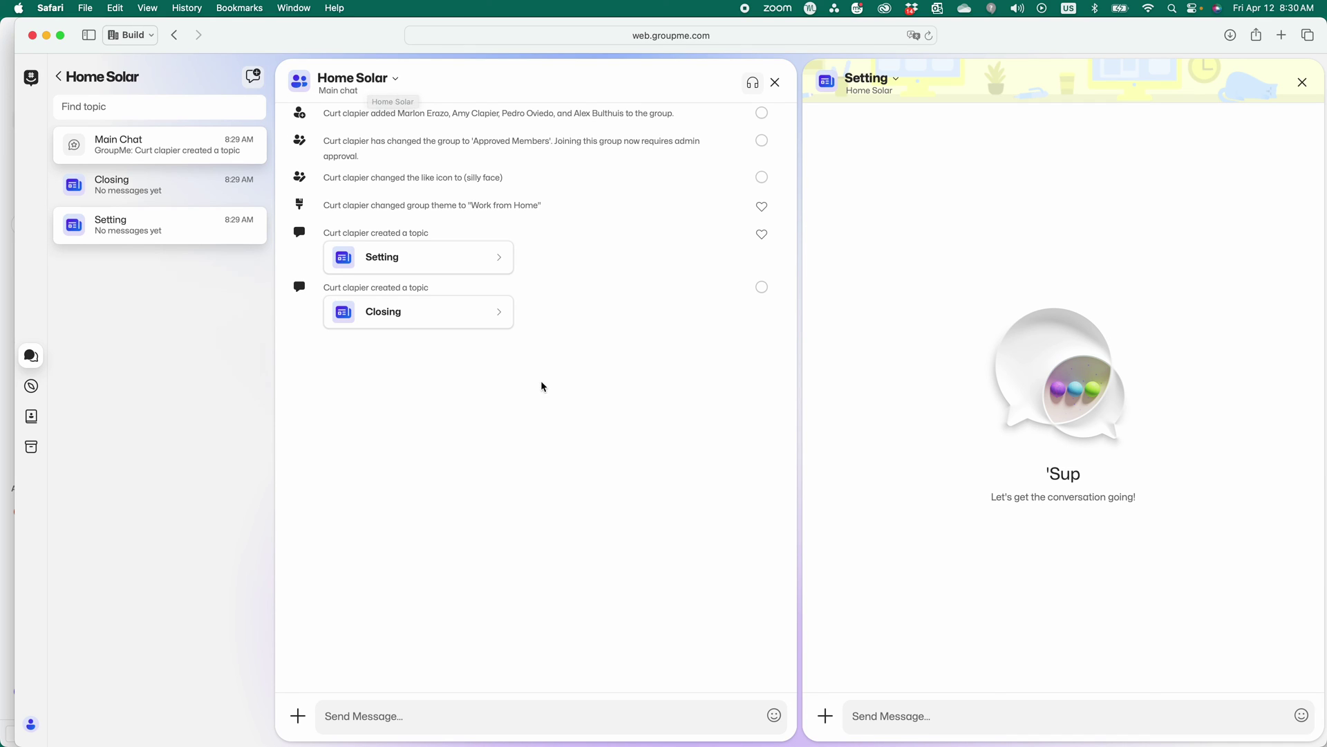
Send the message "Test" in the Home Solar main chat and again in the Setting topic
click(401, 712)
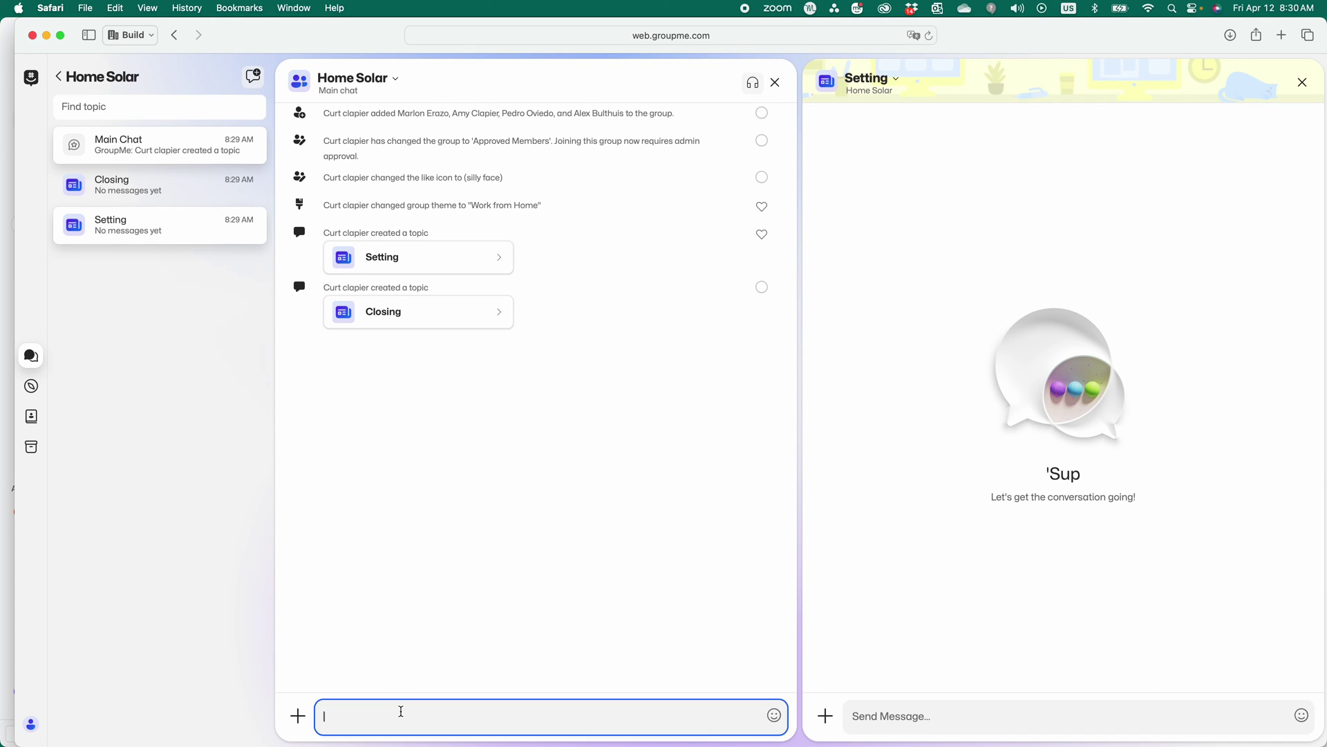
text(Test)
key(Return)
click(890, 713)
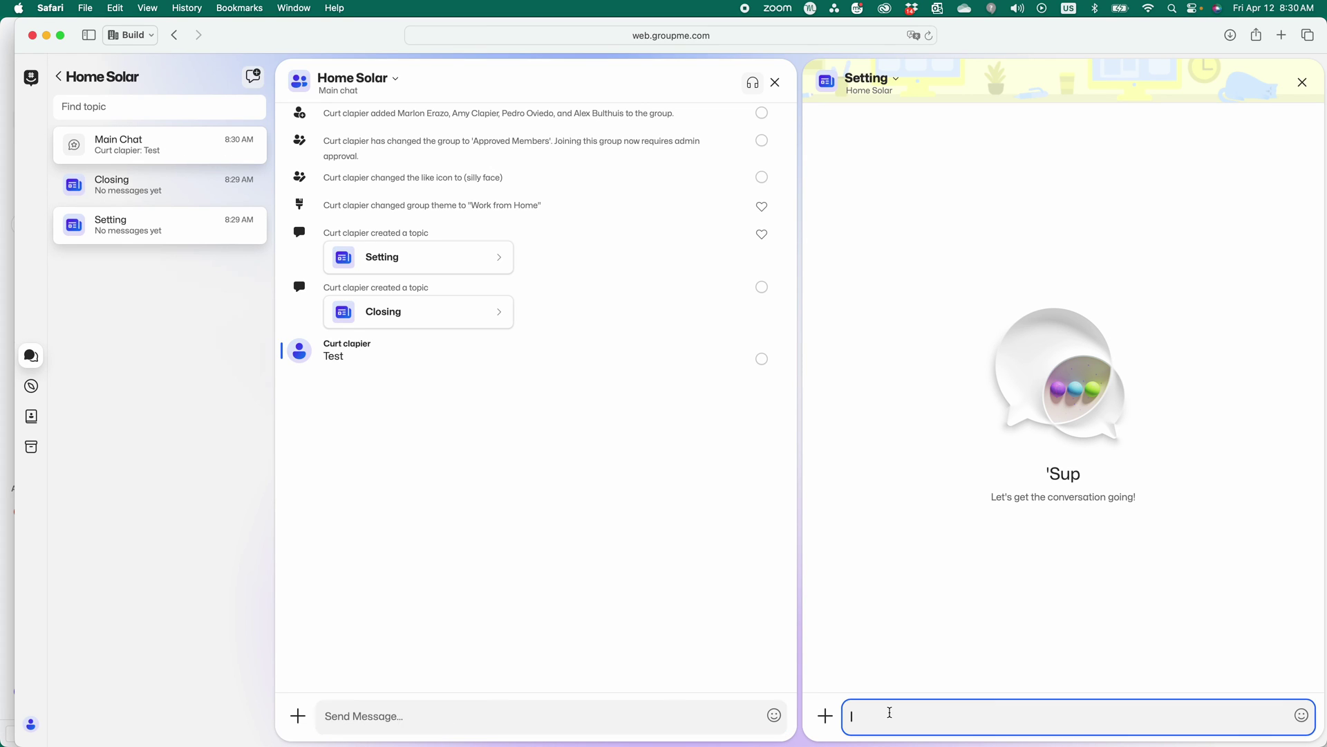
text(Test)
key(Return)
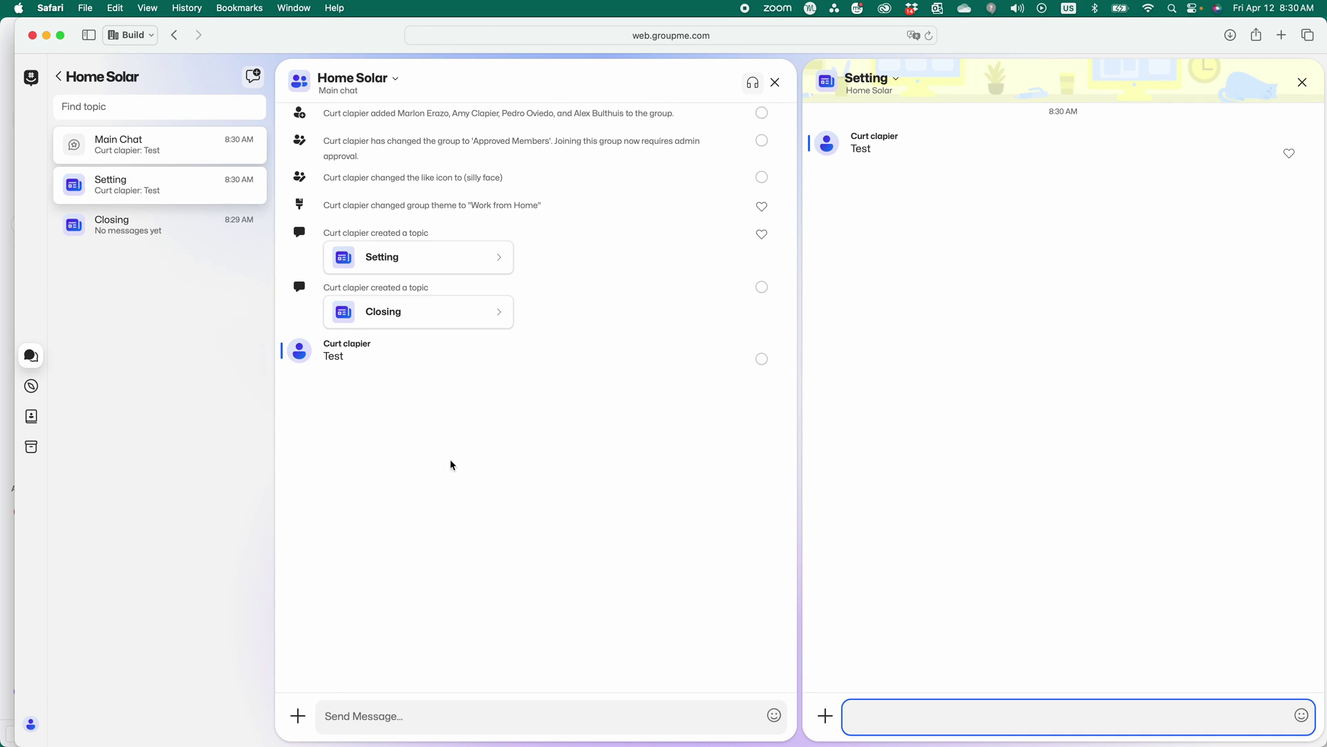
Return to the Home Solar main chat's message box, view the Main Chat options, and close them without choosing anything
click(173, 151)
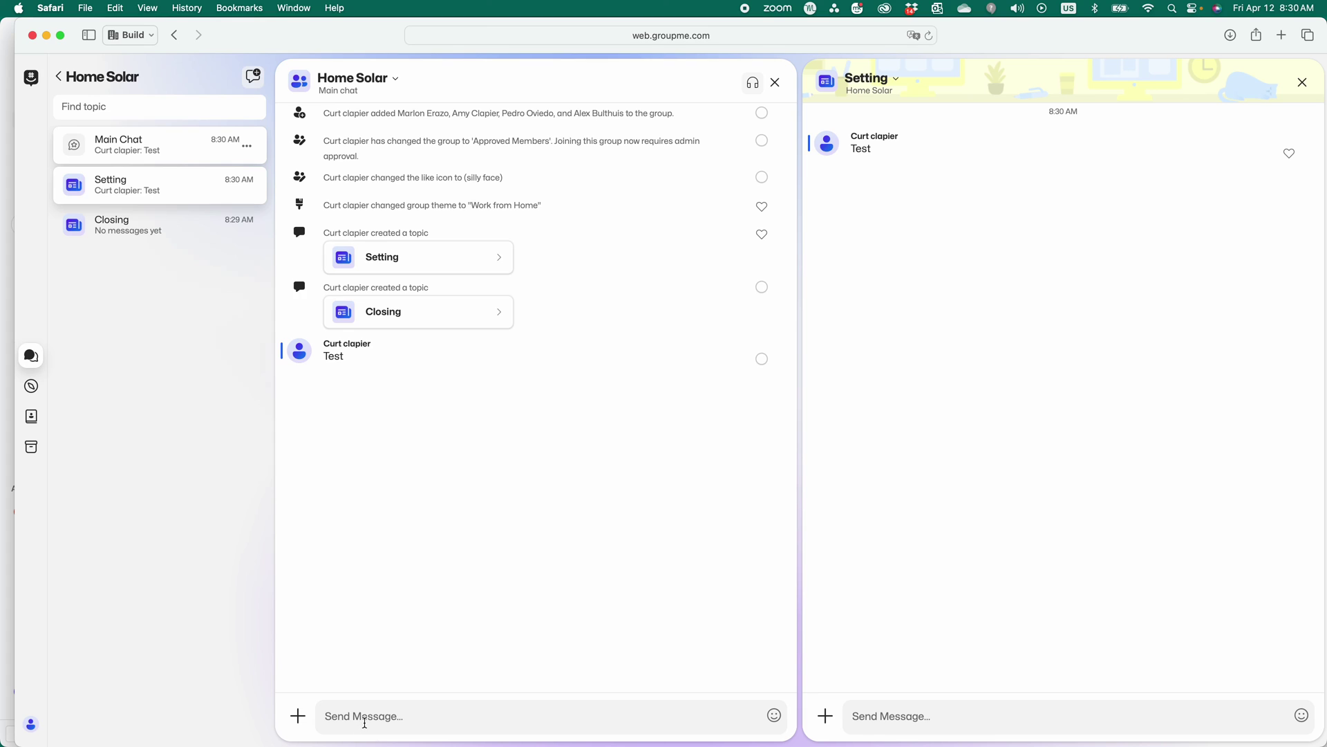
click(361, 716)
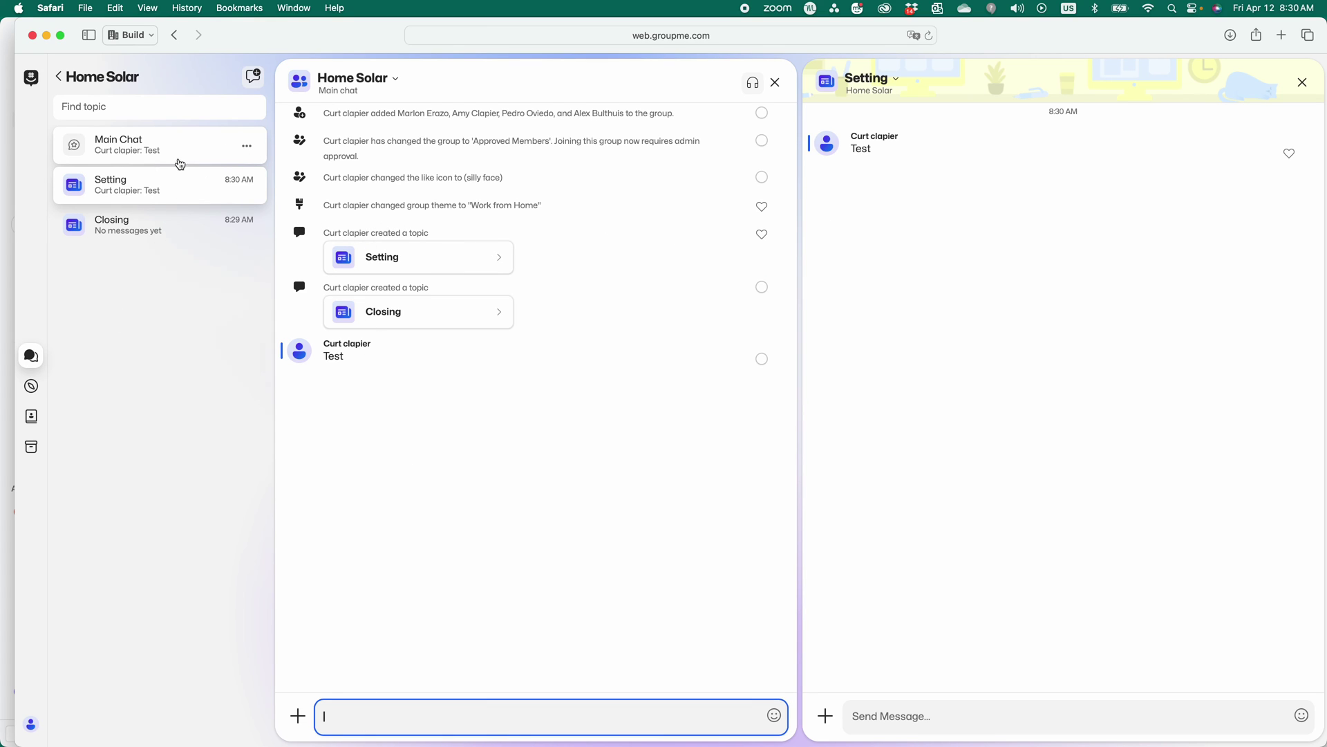
click(163, 155)
click(246, 147)
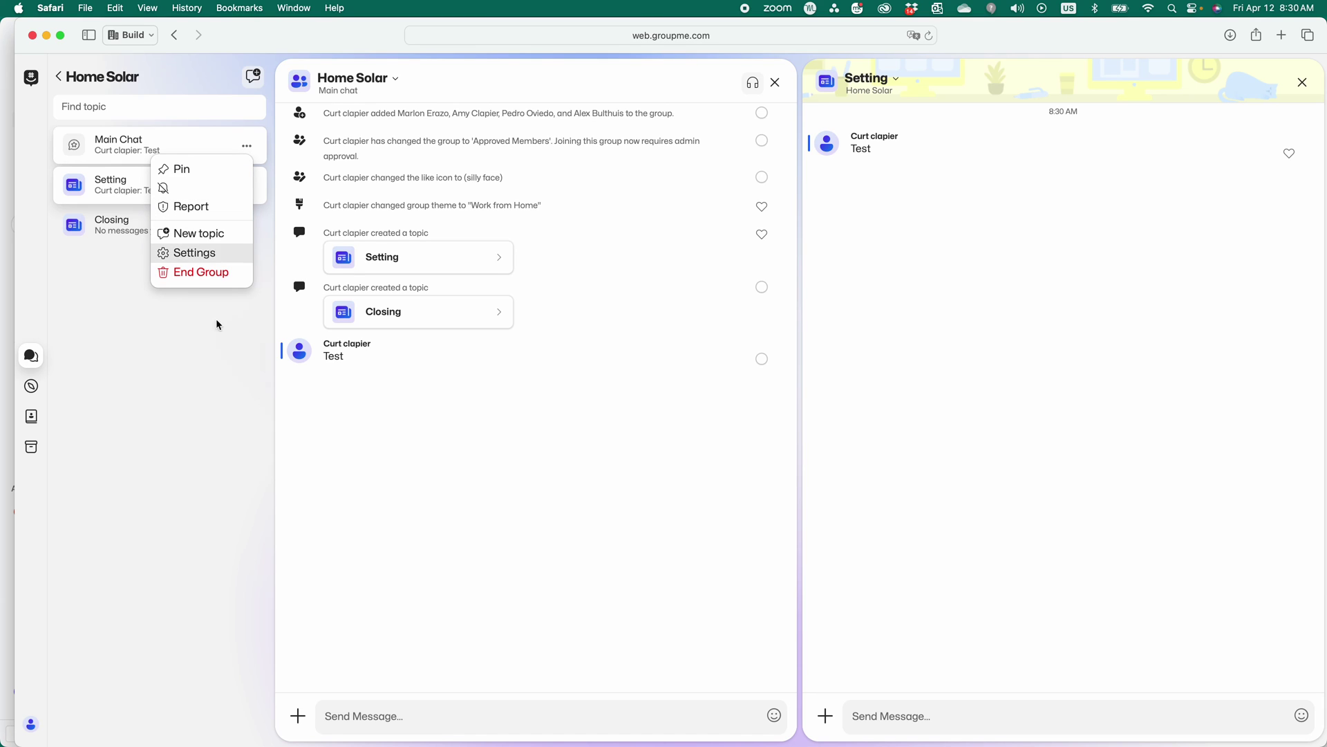
click(164, 390)
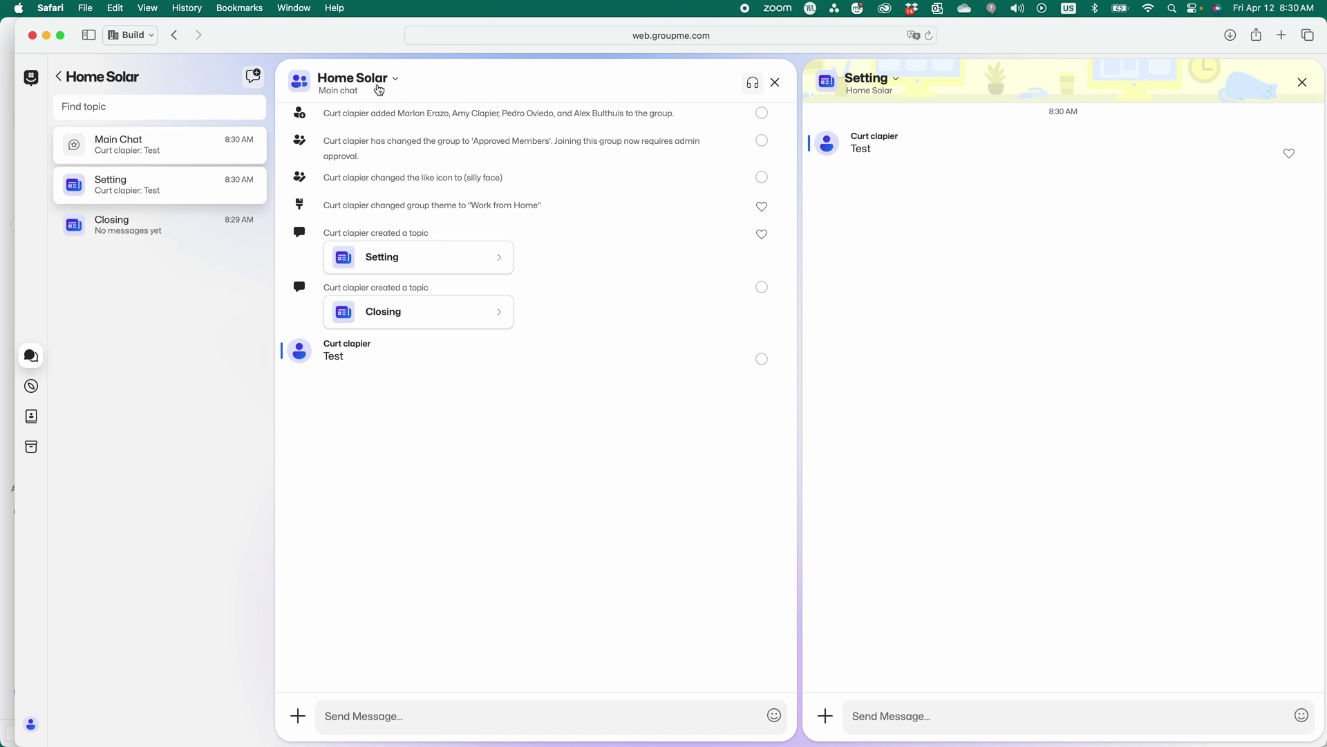
Create a new topic named "Spanish" in the Home Solar group from the Main Chat options
click(397, 81)
click(214, 139)
click(247, 146)
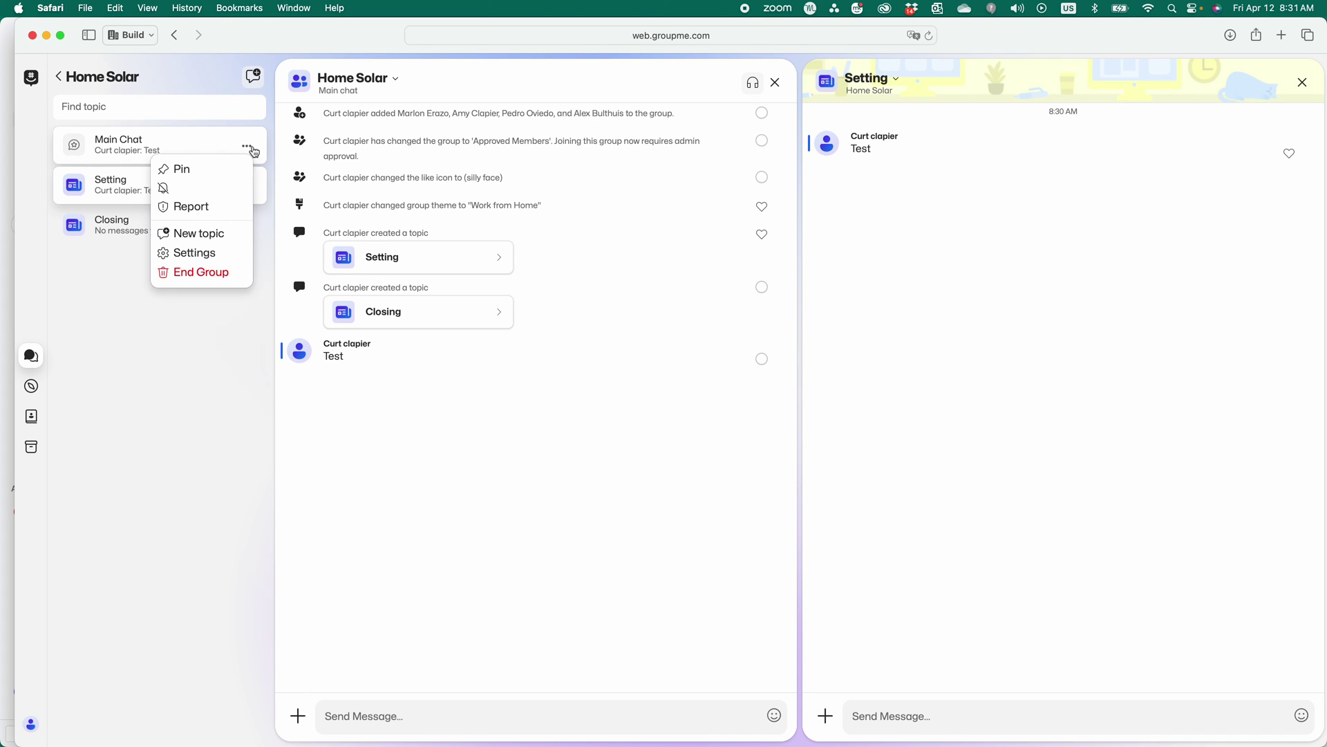
click(183, 234)
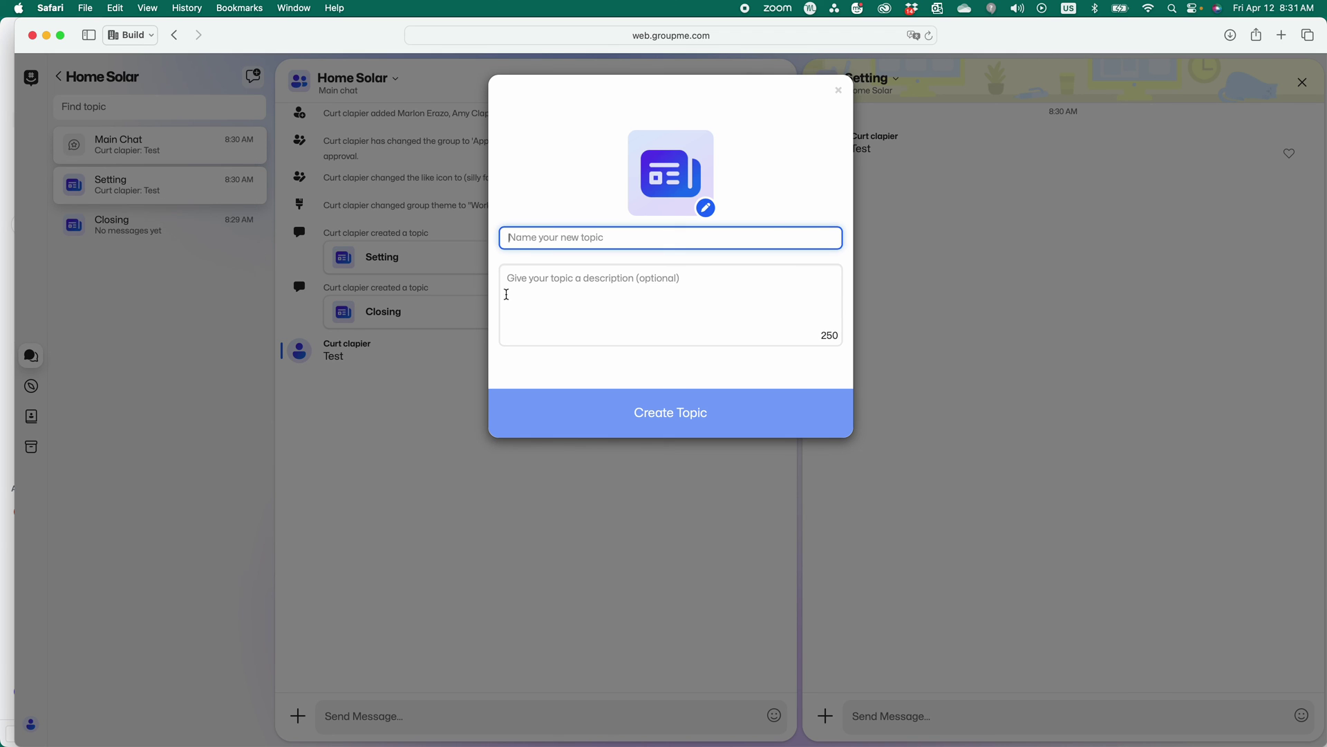
text(Span)
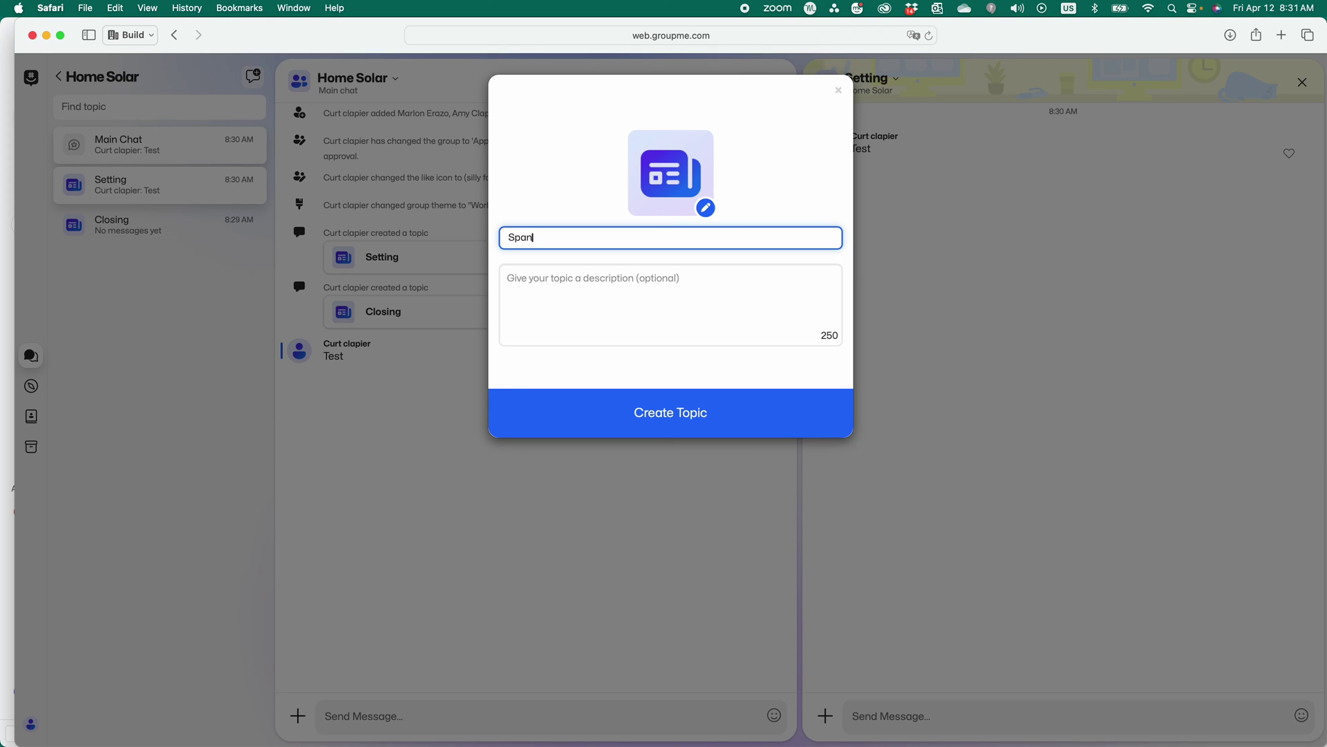
text(ish)
click(665, 426)
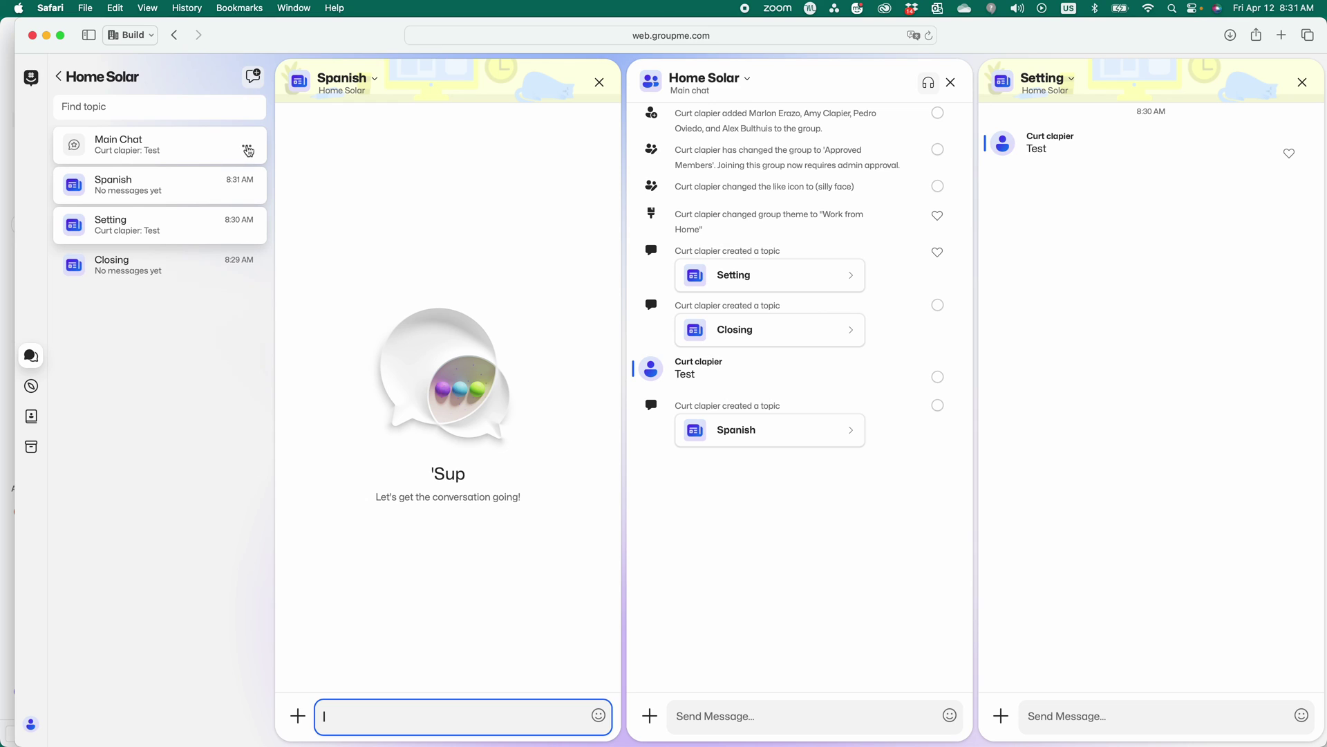
Create another Home Solar topic named "Important Announcements" from the Main Chat options
click(244, 146)
click(225, 241)
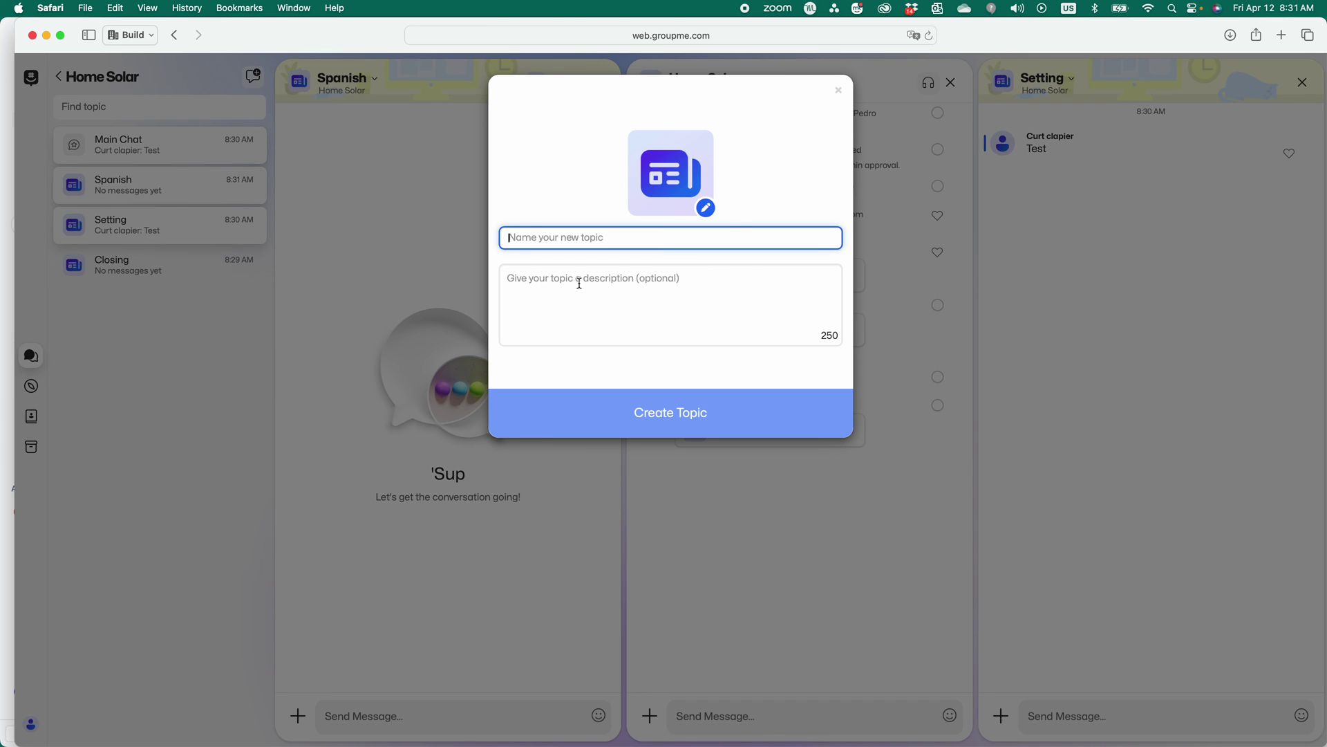
text(Impo)
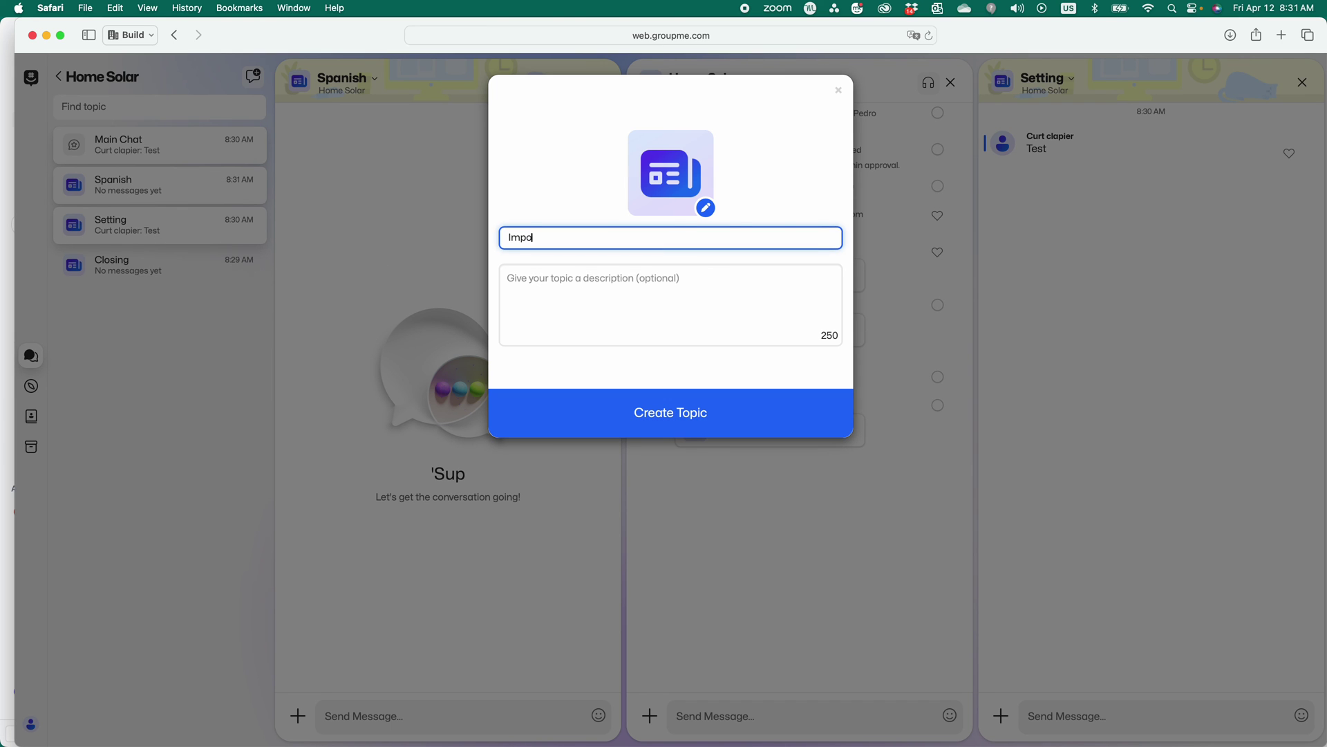
text(rtant Announcements)
click(726, 421)
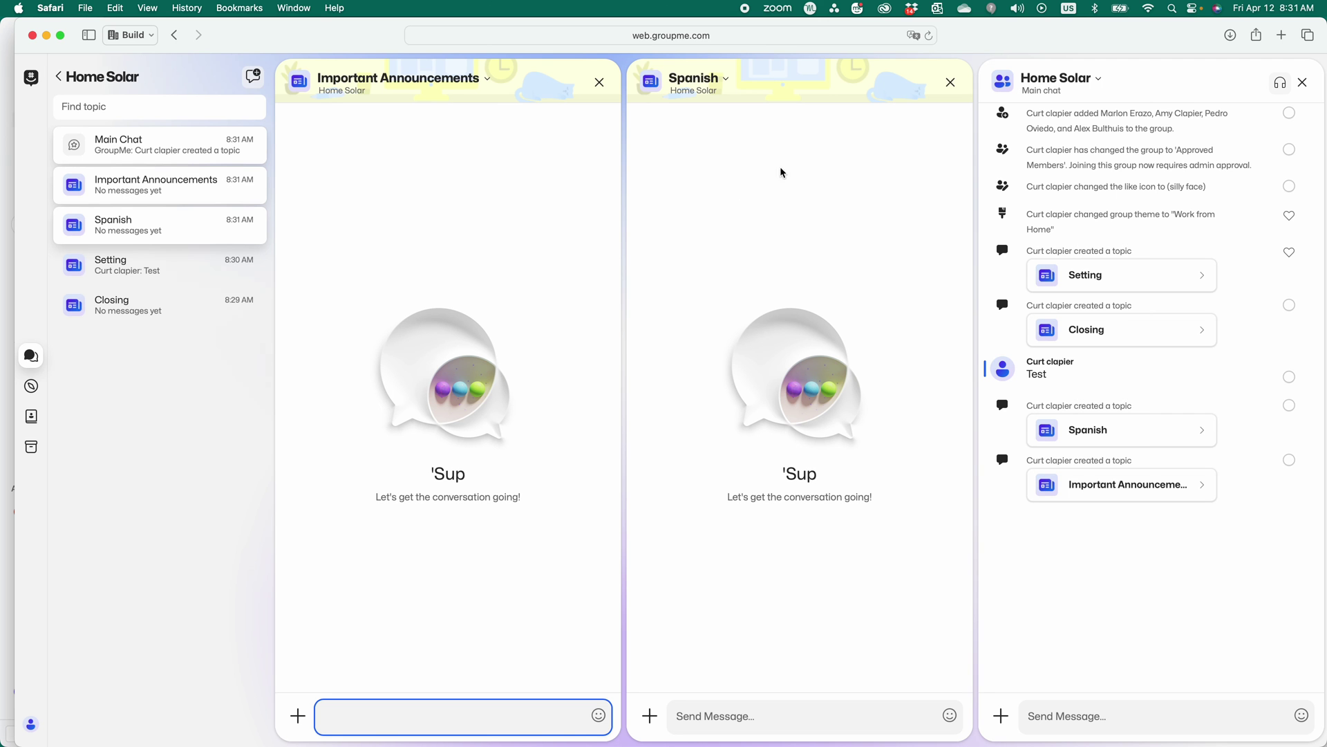
View the Spanish, Setting, Important Announcements and Closing topic chats one after another
click(147, 238)
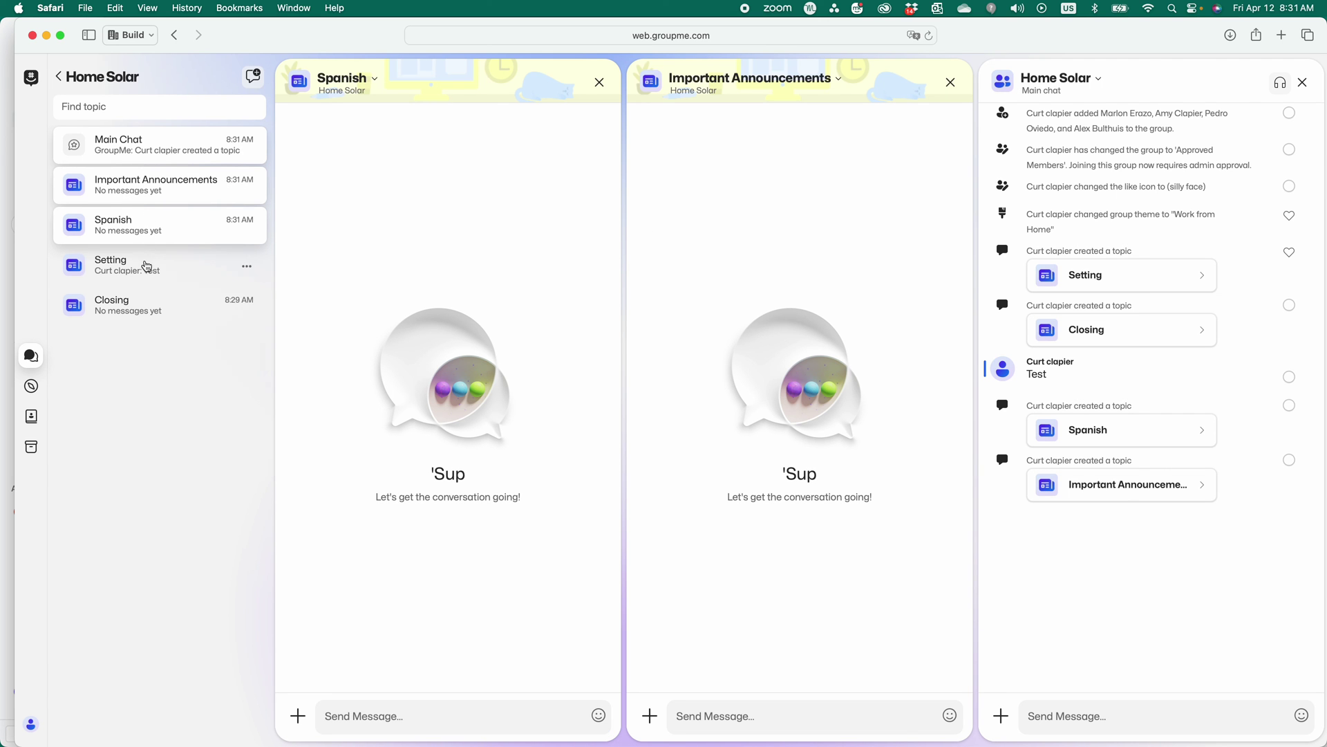
click(143, 263)
click(166, 193)
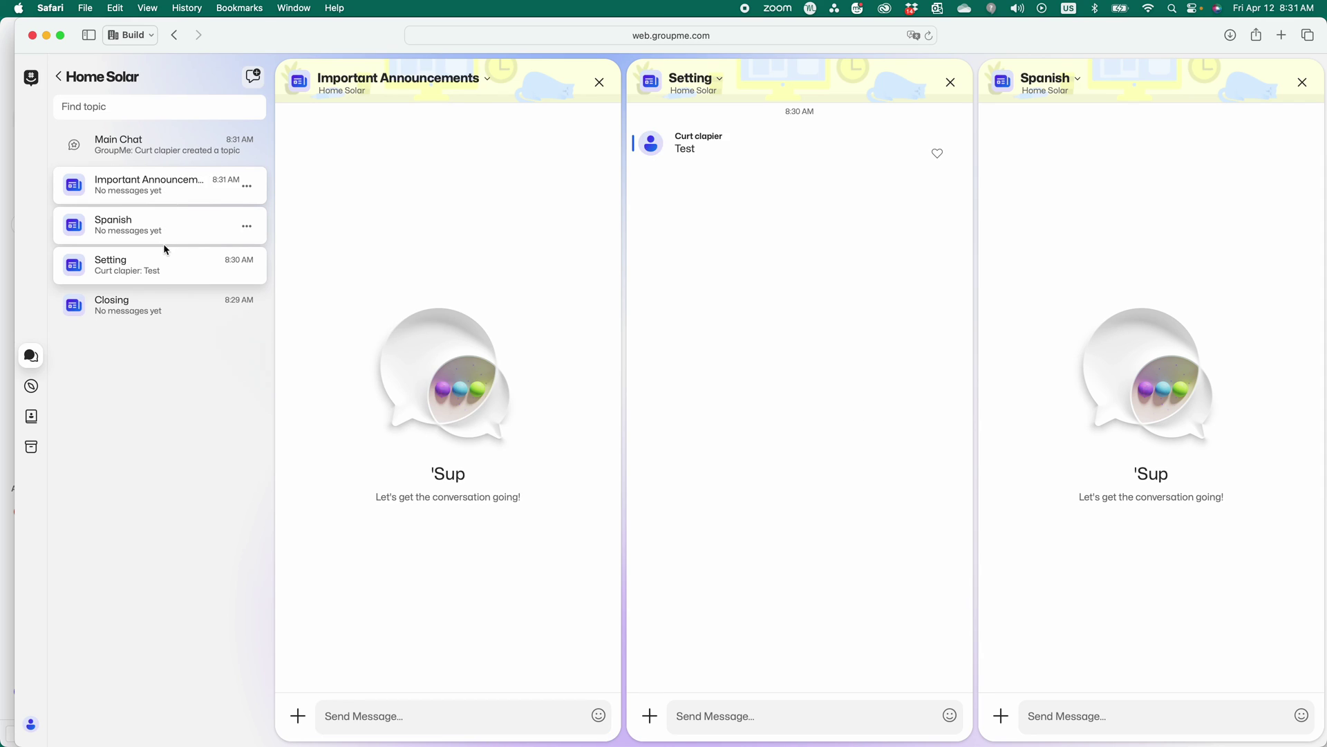
click(177, 304)
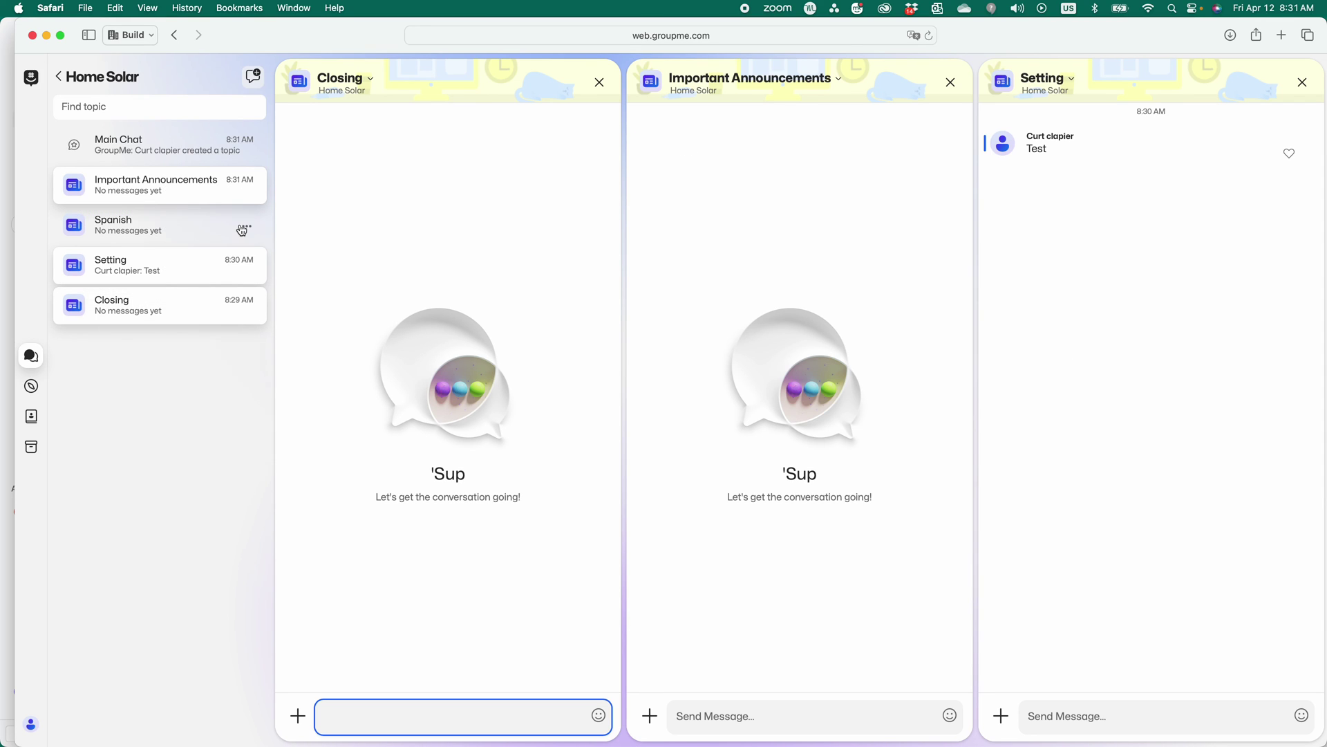